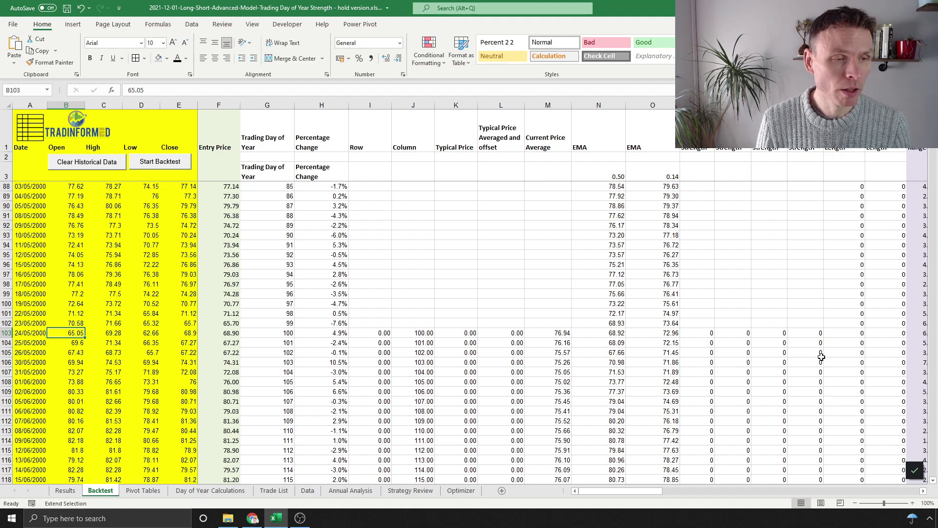
Inspect the Trading Day of Year formula in G4 and the Percentage Change formula in H5.
scroll(97, 273, up, 19)
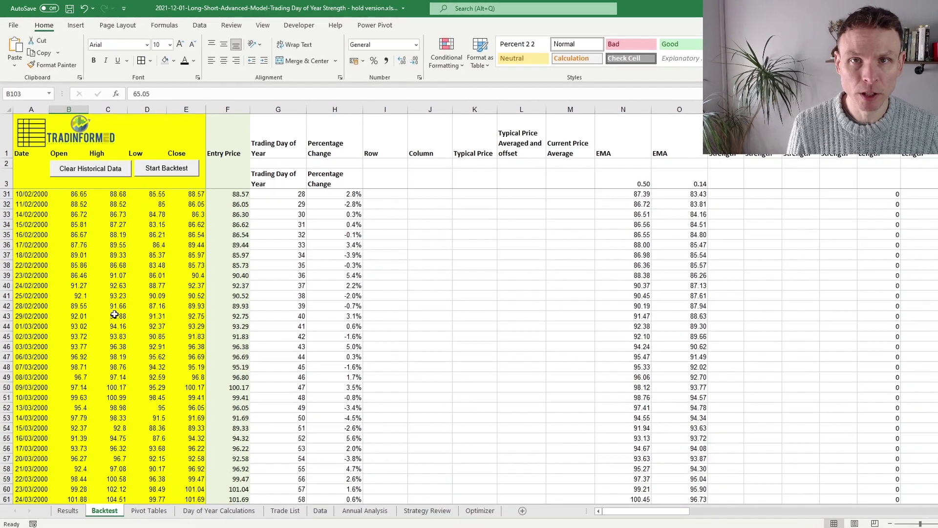
scroll(115, 315, up, 9)
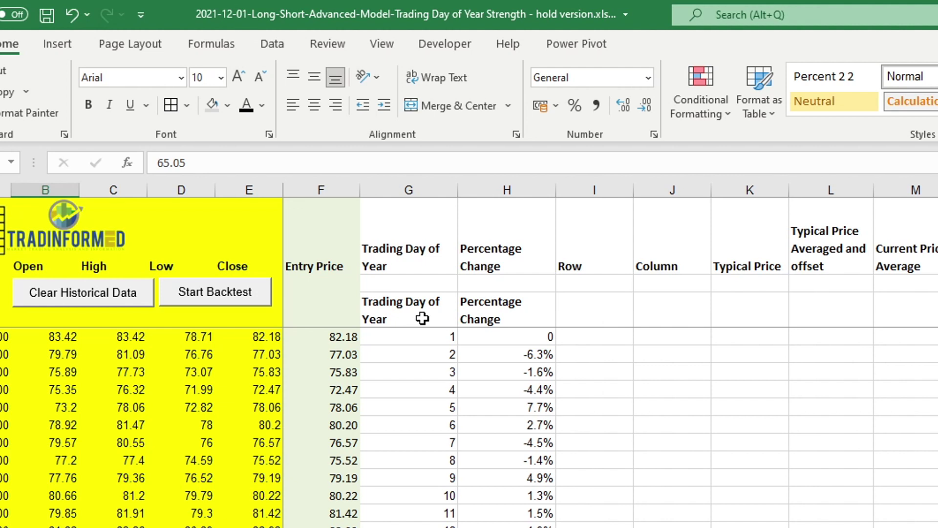
click(427, 338)
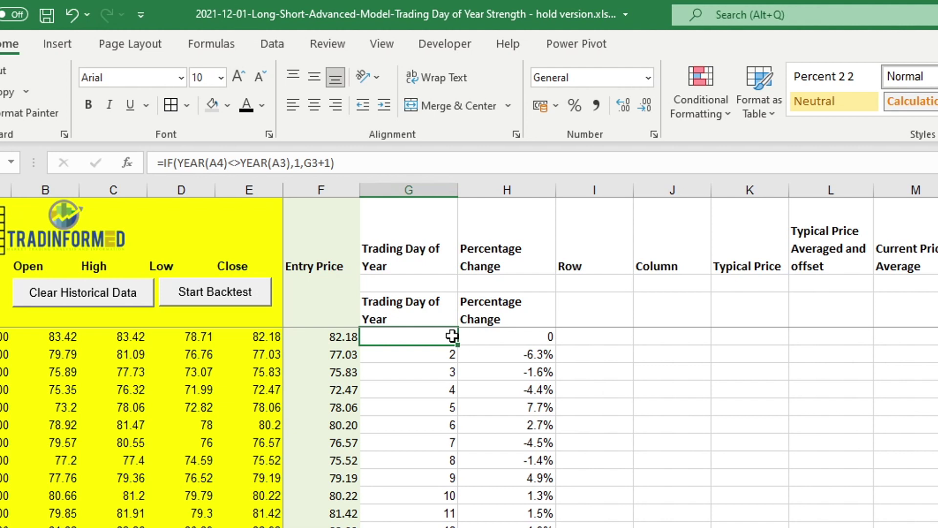
click(521, 339)
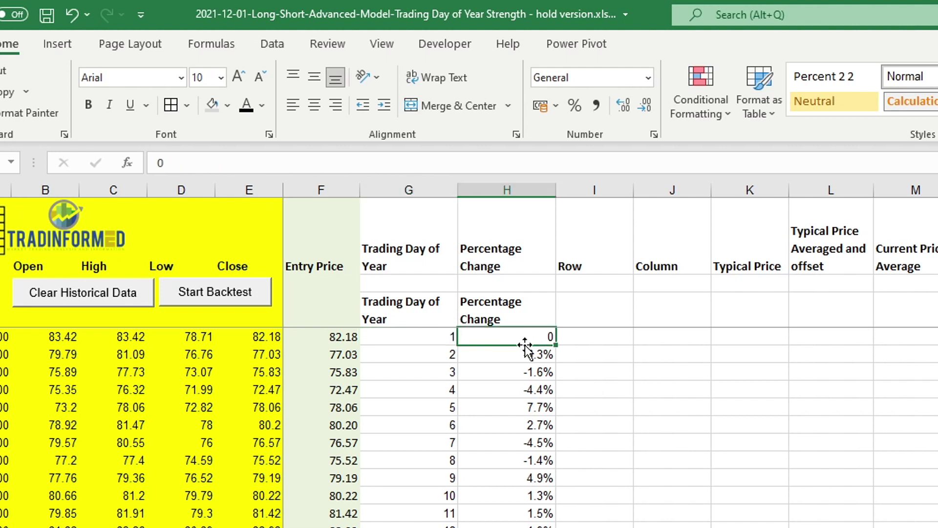
click(522, 354)
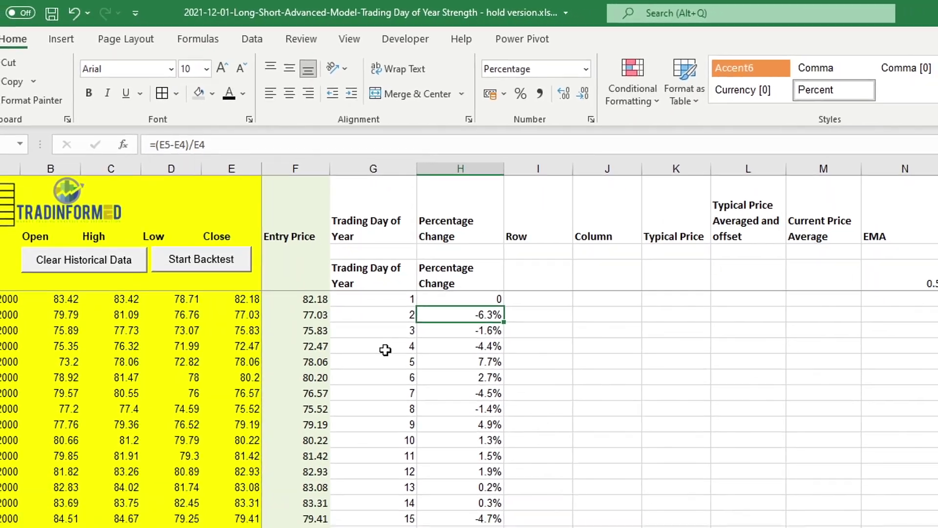
click(422, 394)
Select G3:H503, covering the Trading Day of Year and Percentage Change columns with headings.
click(345, 247)
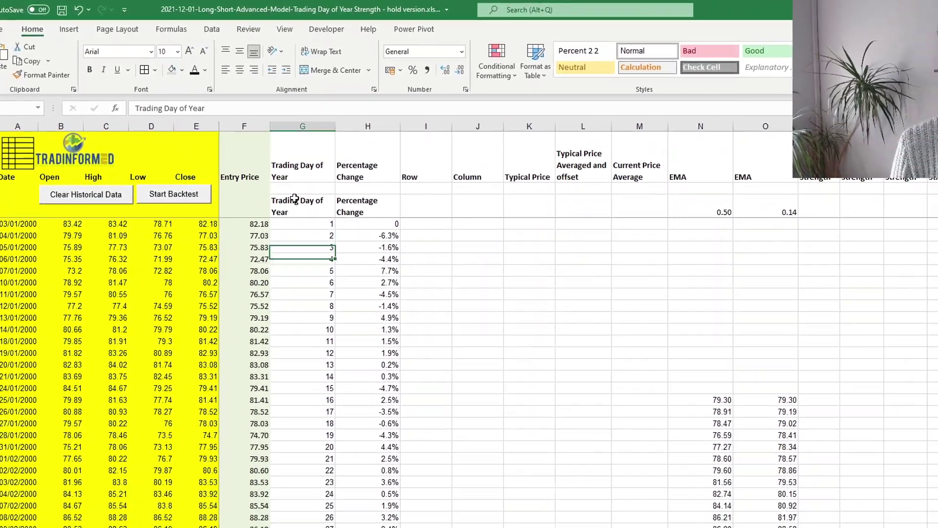
scroll(409, 511, down, 7)
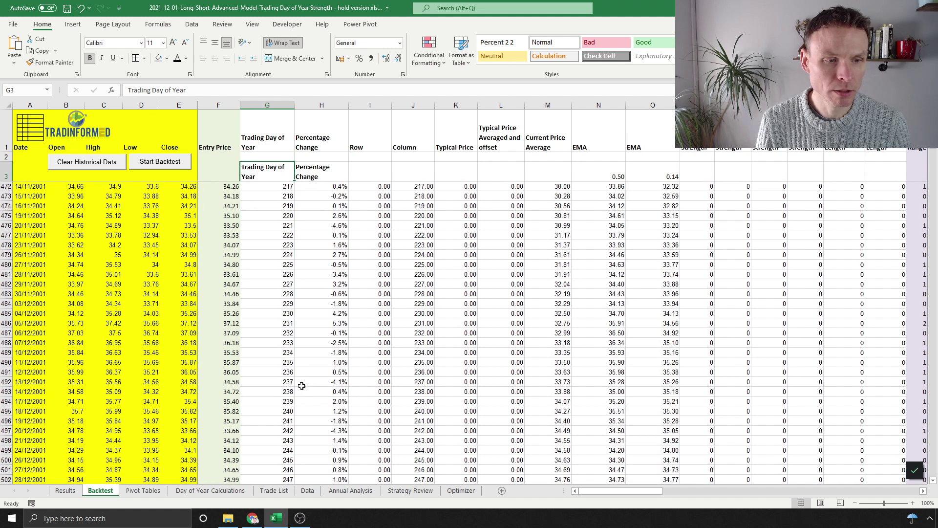
shift+click(343, 341)
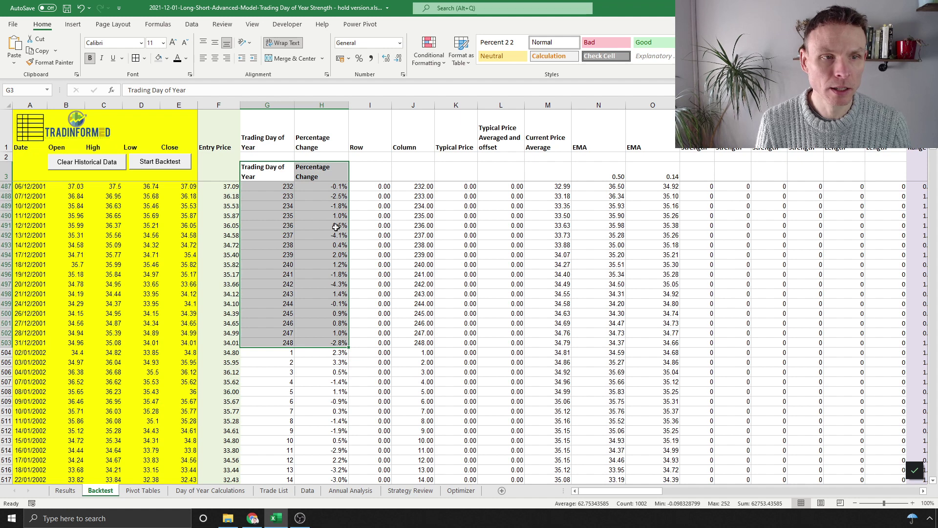
Insert a pivot table on a new sheet with Trading Day of Year as rows and Percentage Change as values.
click(73, 25)
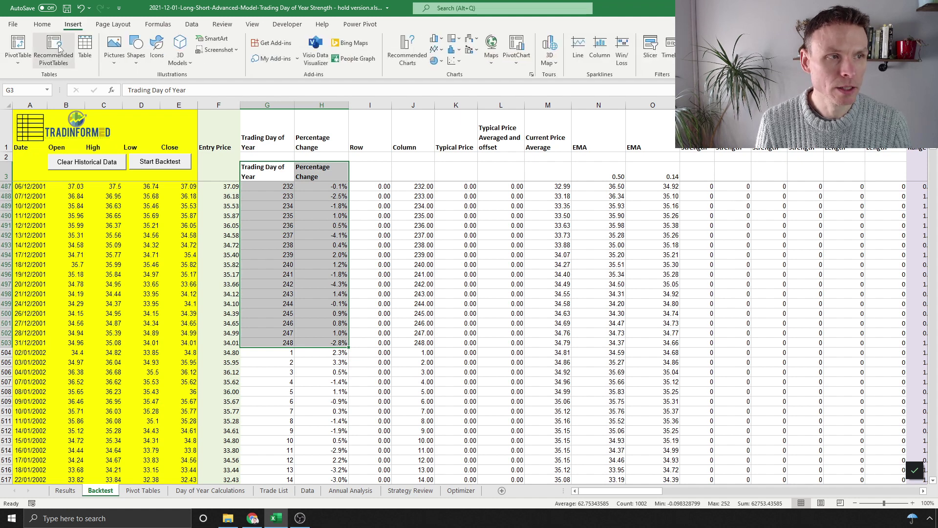
click(11, 44)
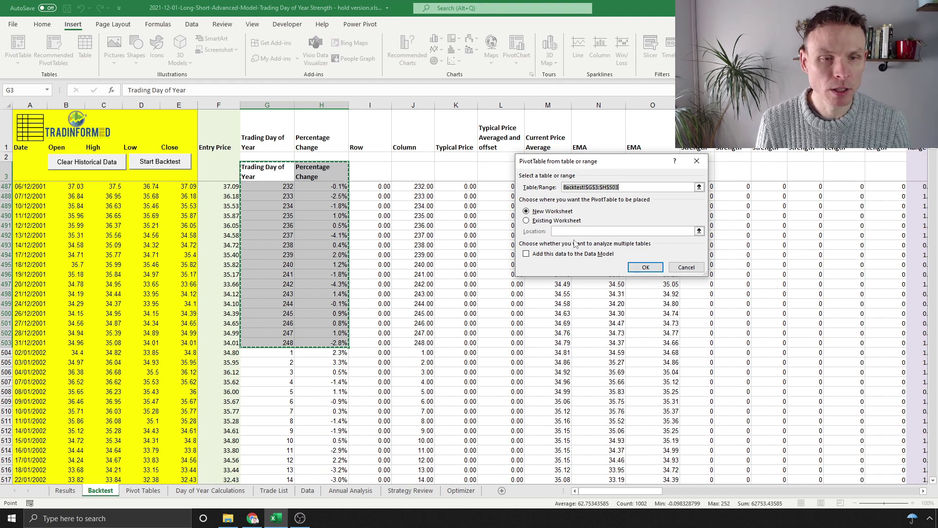
click(647, 270)
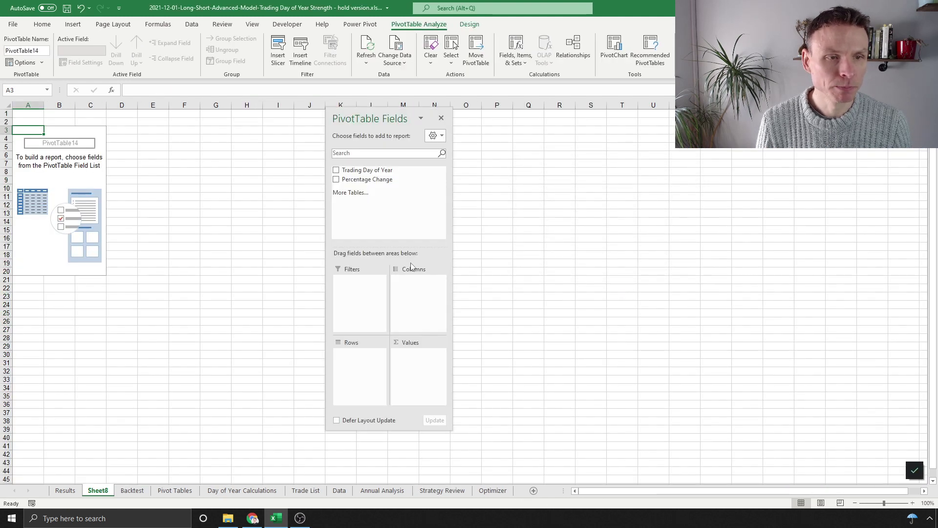
drag(379, 171, 353, 351)
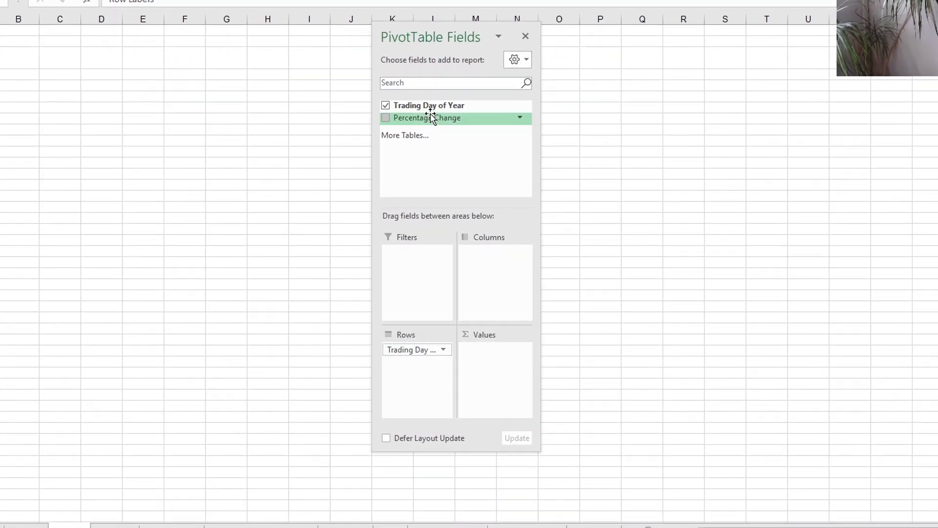
drag(431, 117, 493, 354)
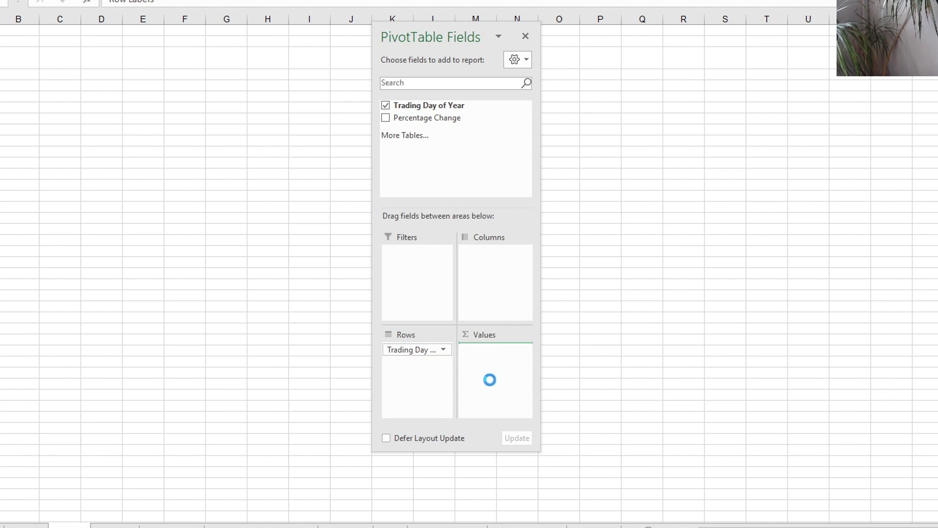
Summarise Percentage Change as an average instead of a sum.
click(520, 349)
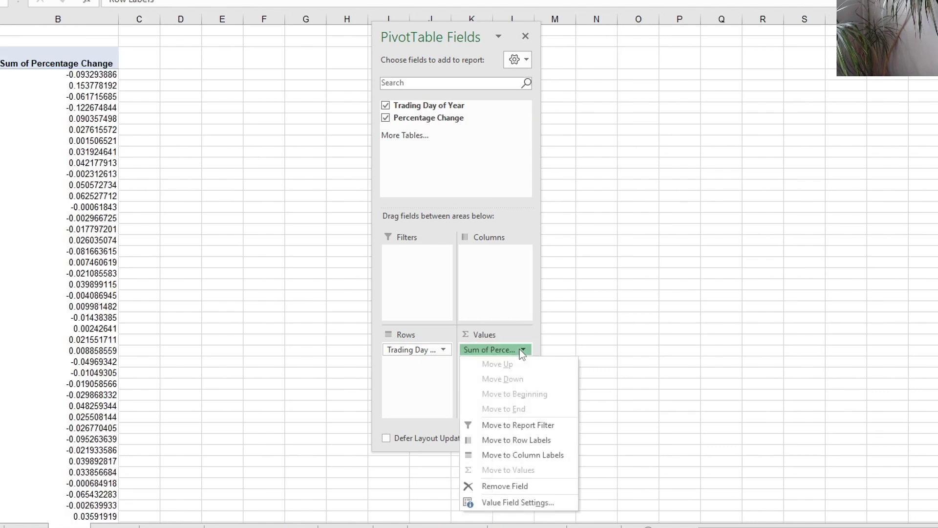
click(513, 501)
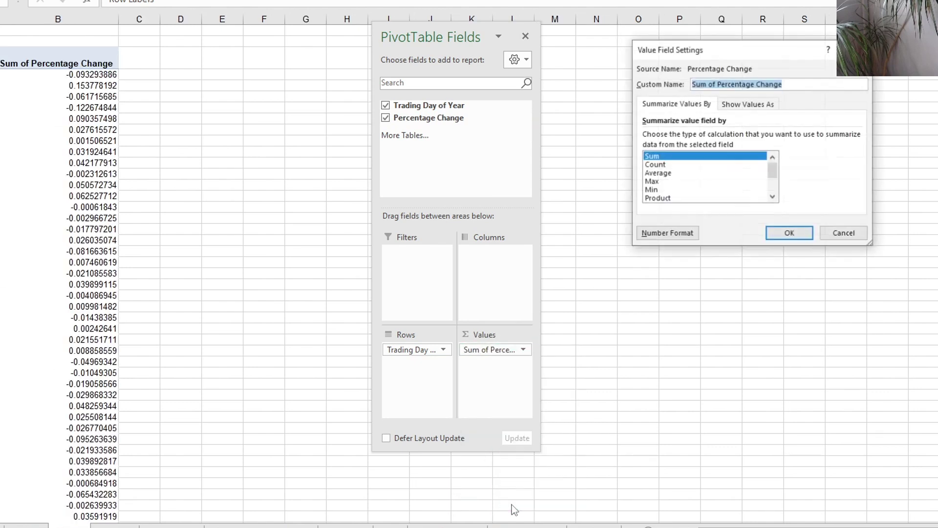
click(678, 172)
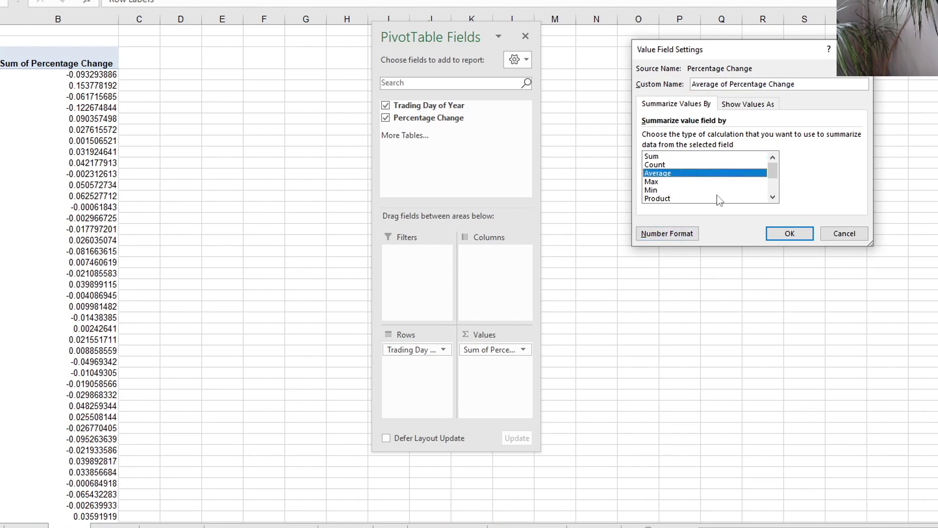
click(794, 235)
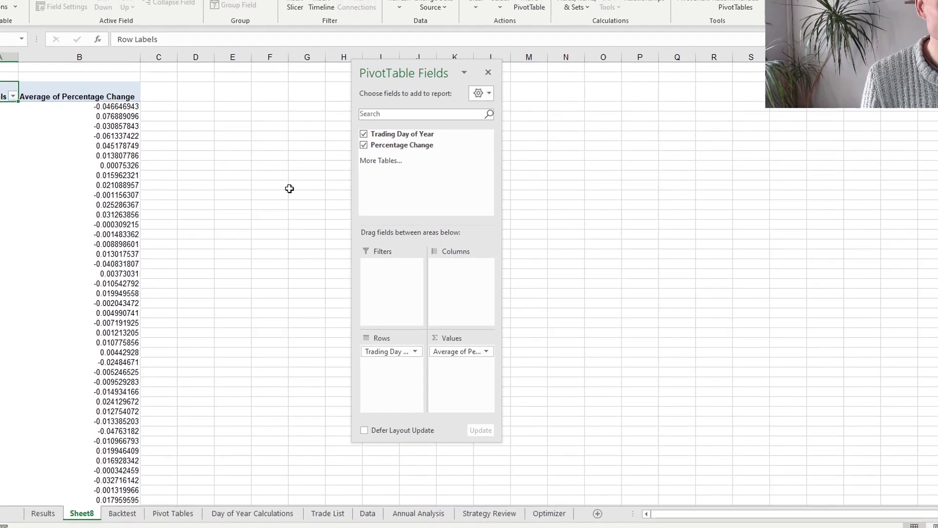
Format the averages as one-decimal percentages and go to the Pivot Tables sheet.
click(293, 193)
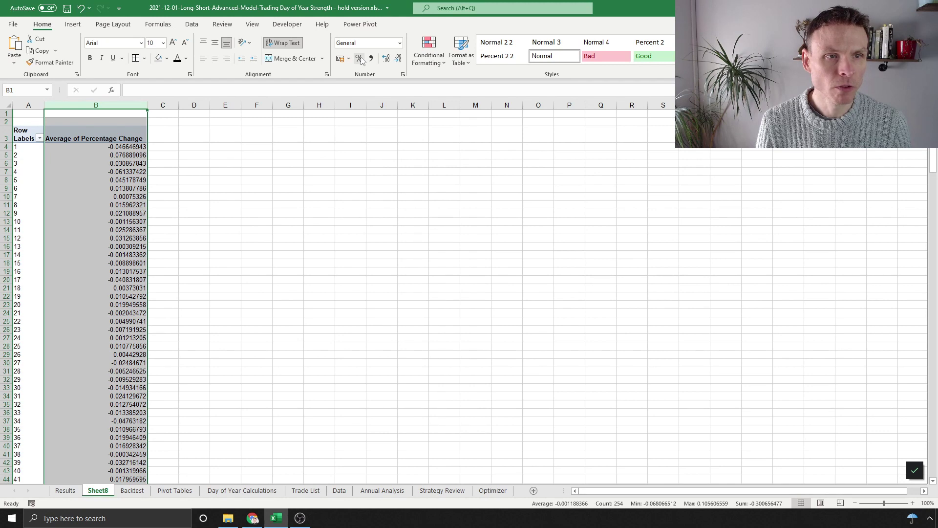
click(360, 56)
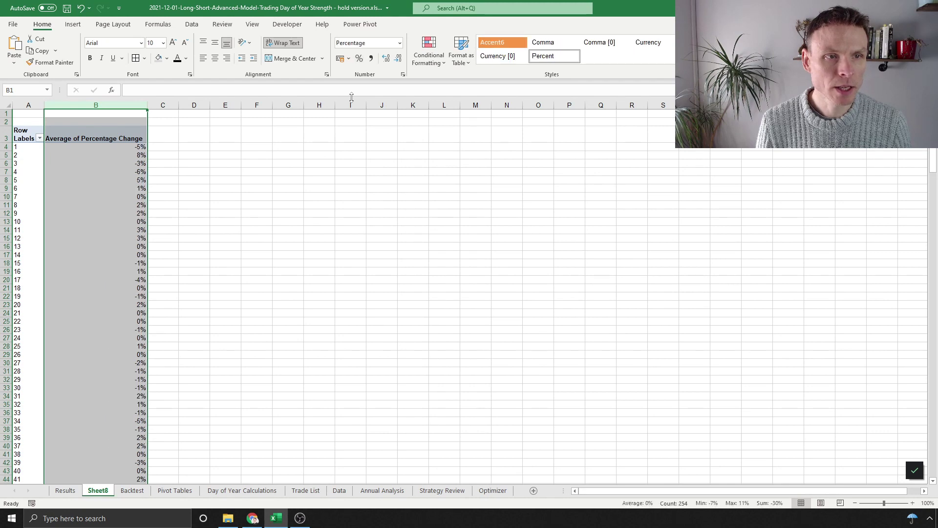
click(386, 58)
click(277, 187)
click(277, 188)
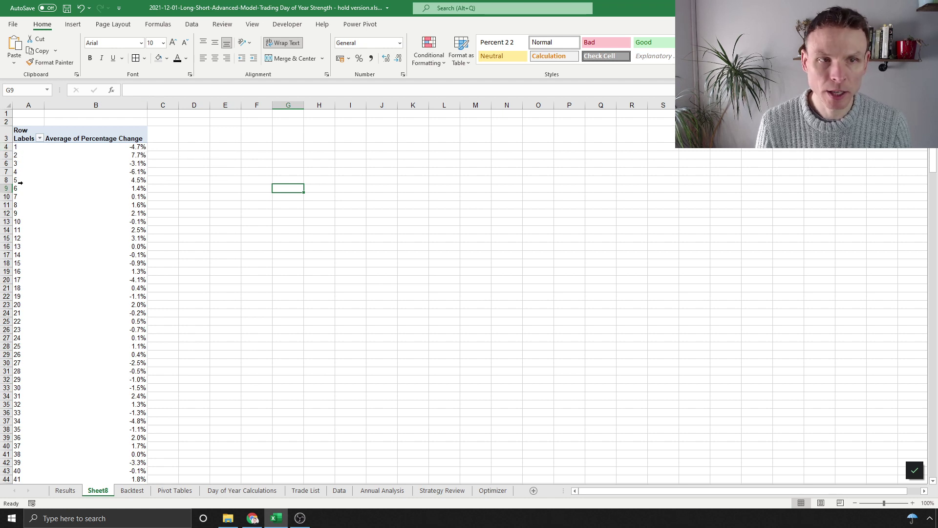
mouse_move(129, 148)
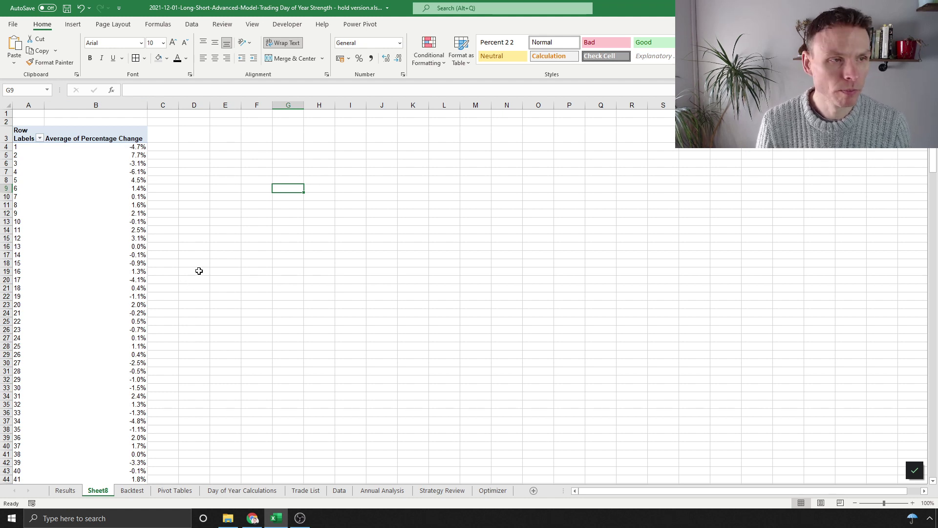
click(167, 491)
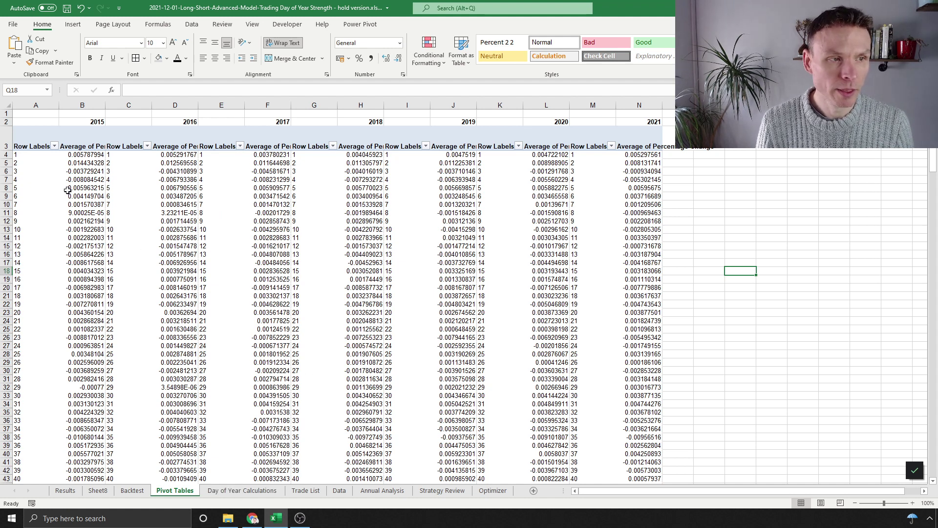
On Day of Year Calculations, check the pivot references behind B4, C4 and D4.
click(234, 491)
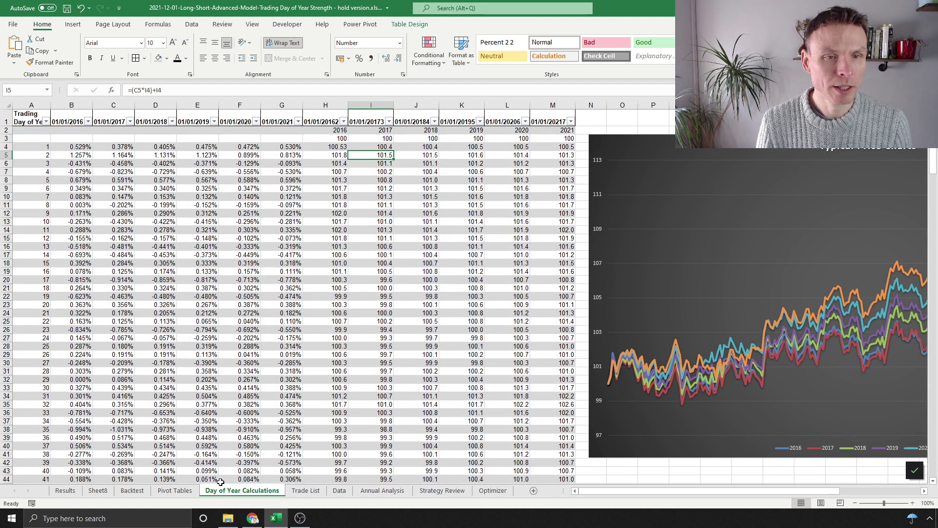
click(66, 148)
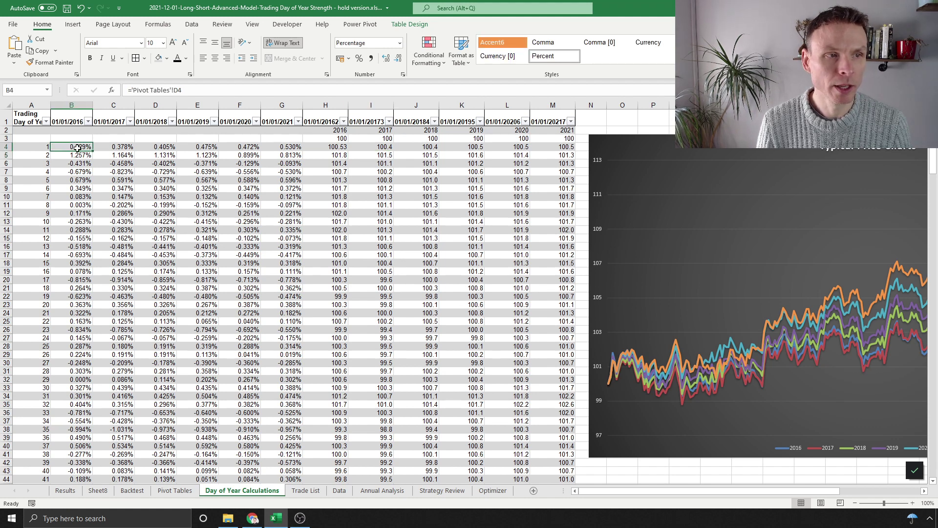
click(108, 146)
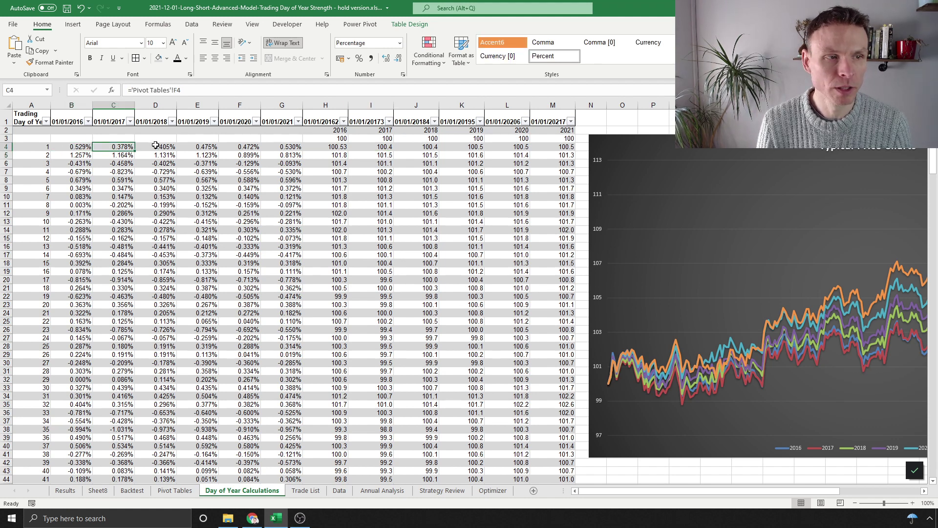
click(156, 145)
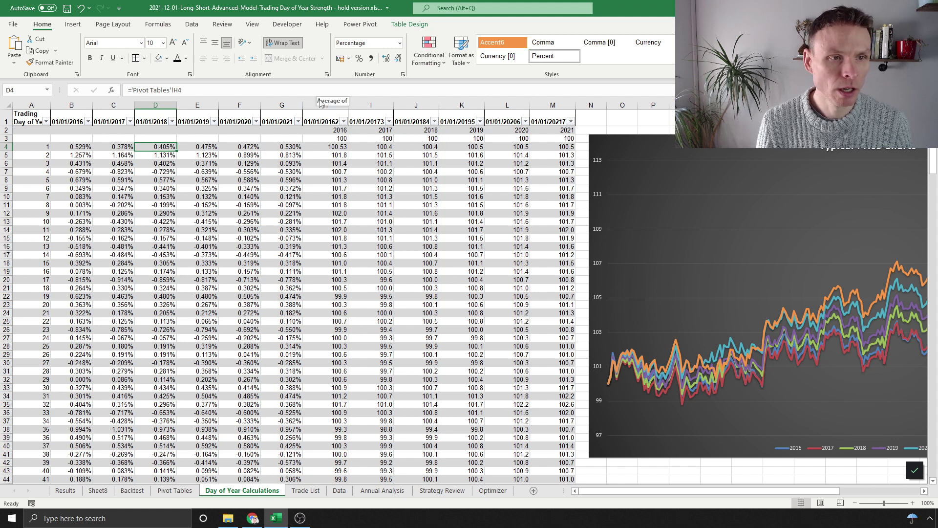
Shade columns H–M light orange, review the H9 and H4 compounding formulas, and return to Results.
drag(324, 104, 554, 104)
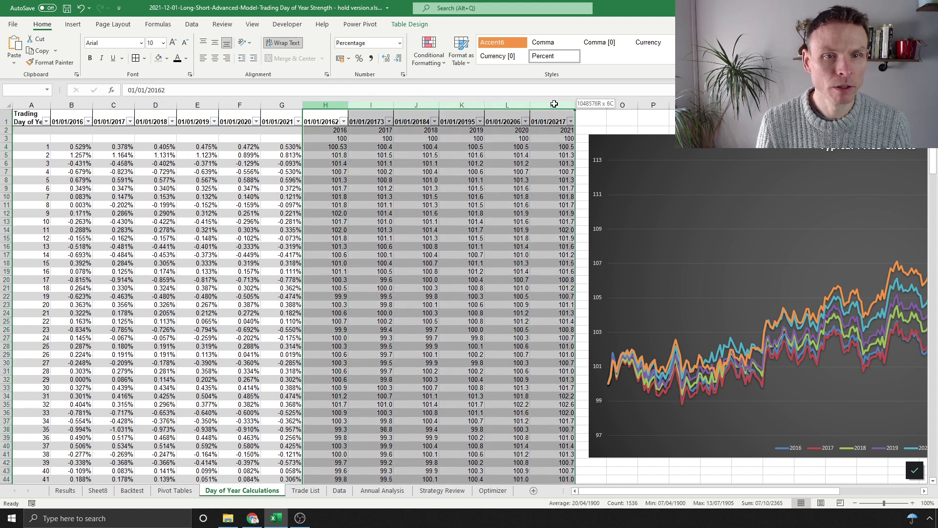
click(166, 59)
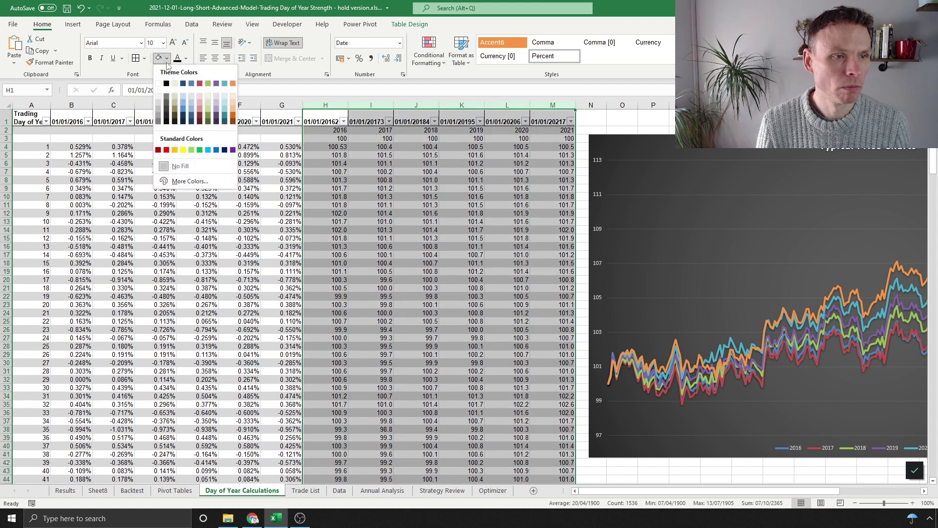
click(233, 96)
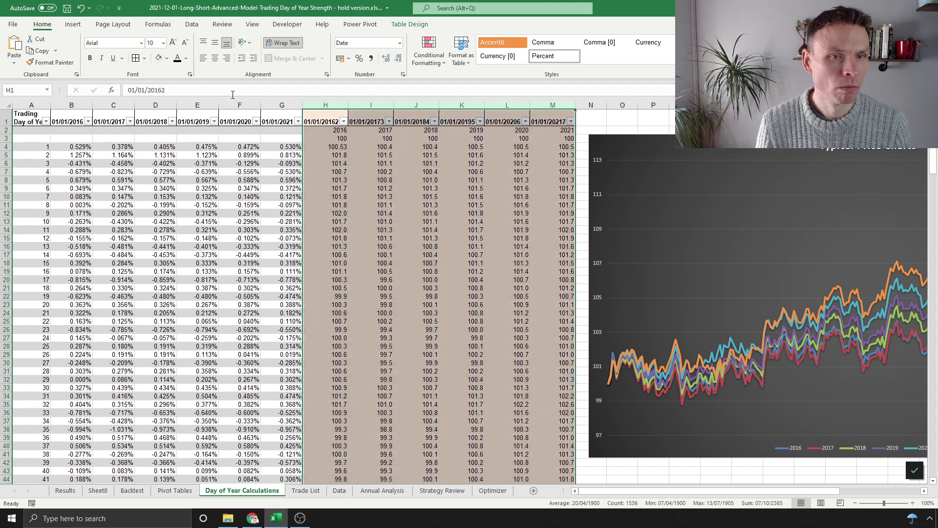
click(337, 189)
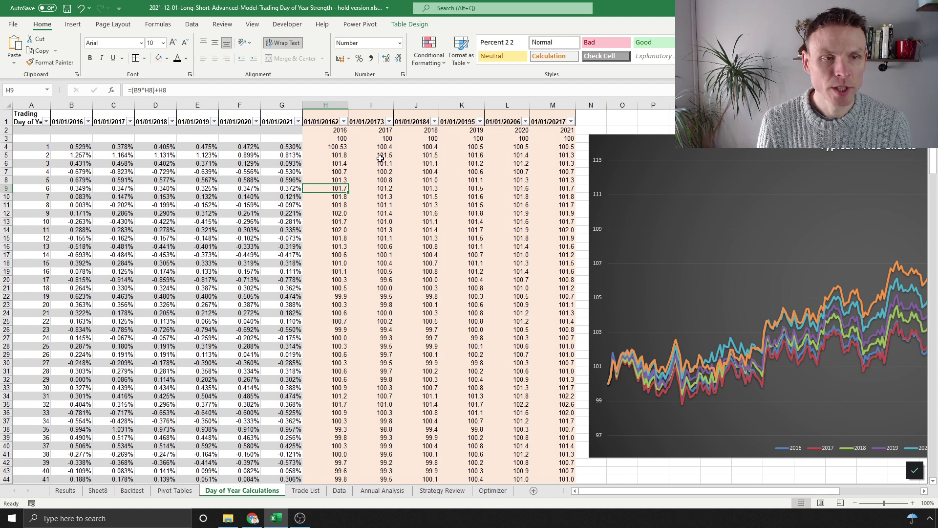
click(333, 147)
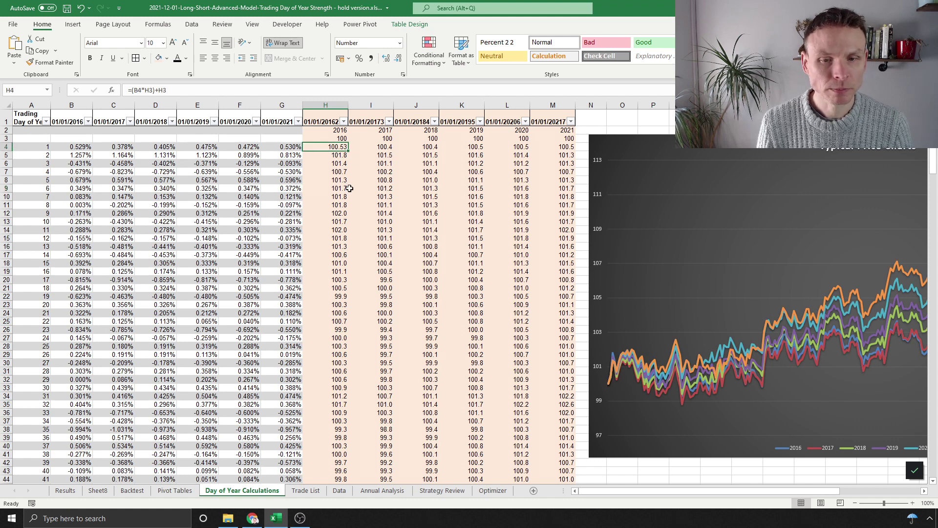
drag(764, 491, 819, 485)
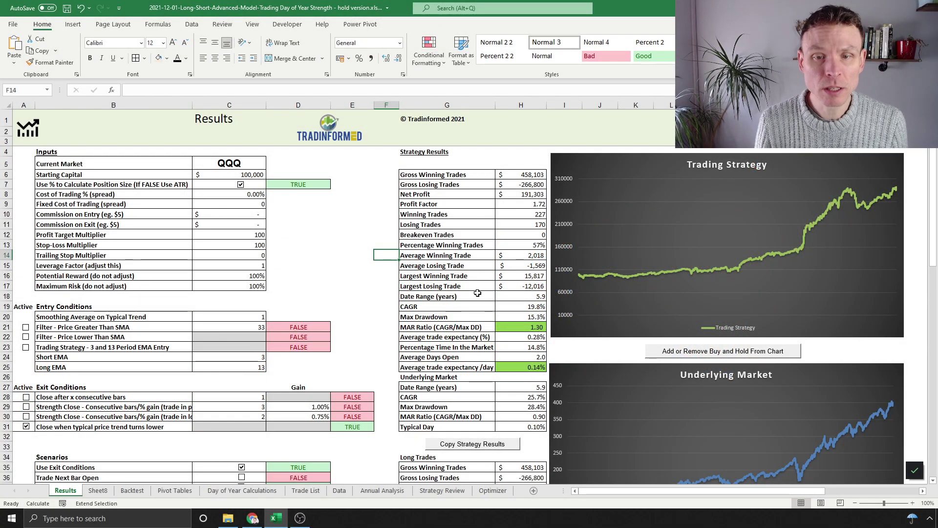
scroll(477, 297, down, 2)
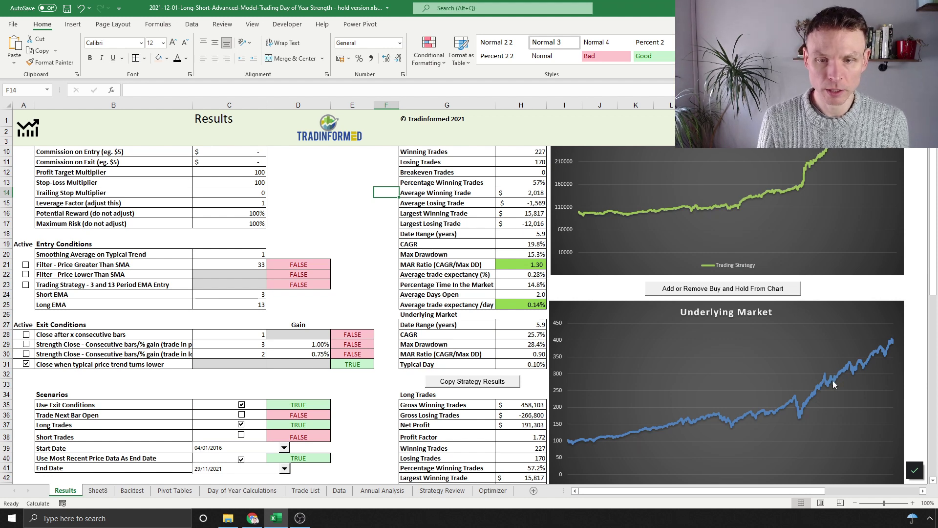
scroll(859, 386, up, 2)
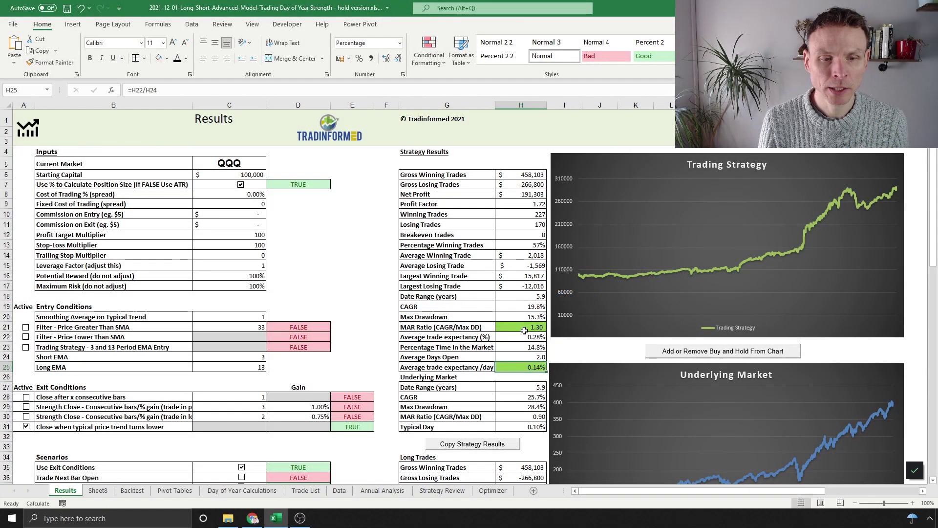
click(535, 424)
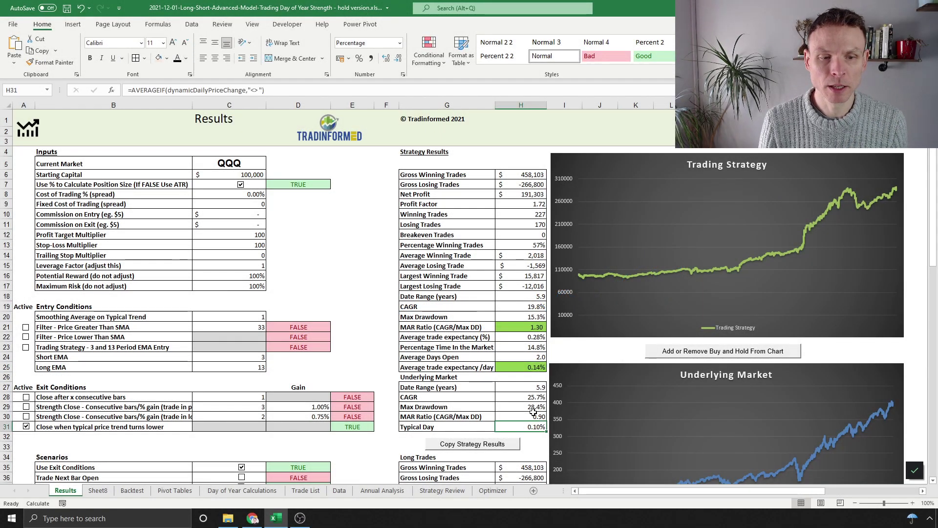
click(534, 416)
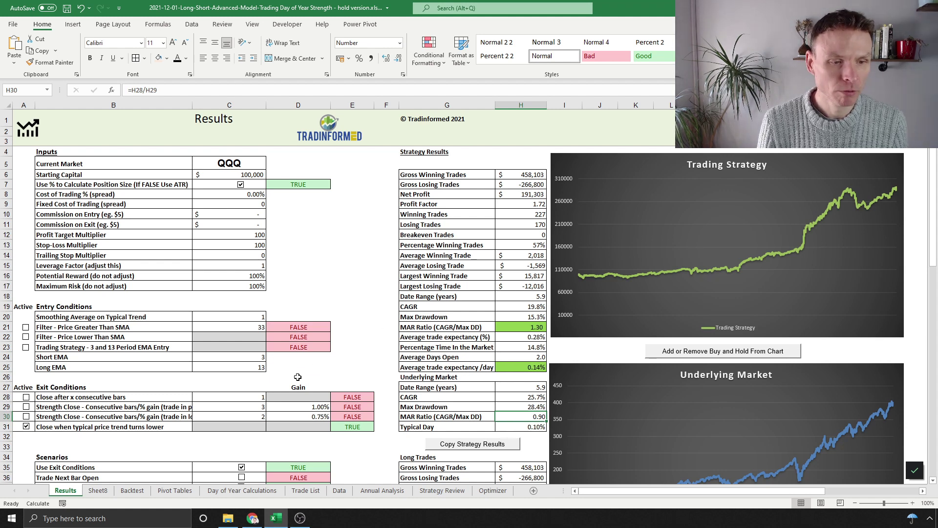
click(337, 348)
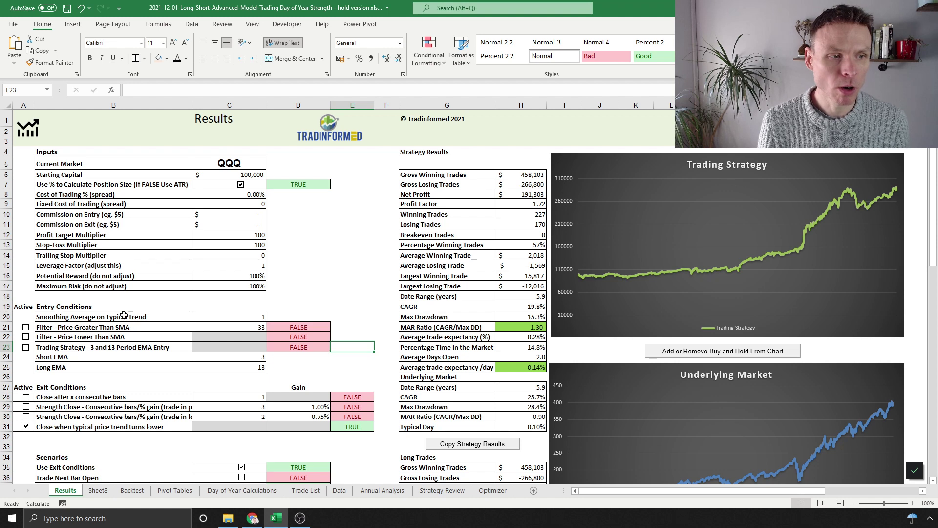
Set the Typical Trend smoothing average in C20 back to 1.
click(226, 316)
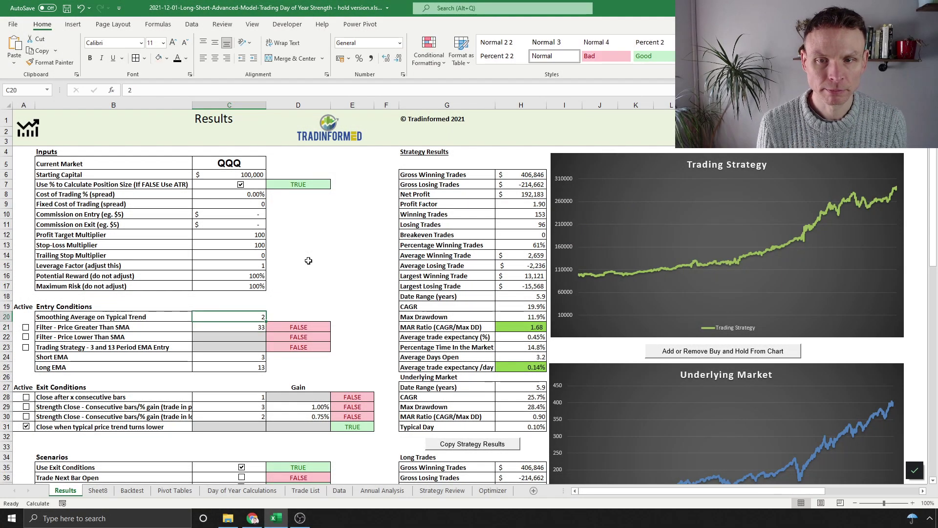
text(1)
key(ctrl+Return)
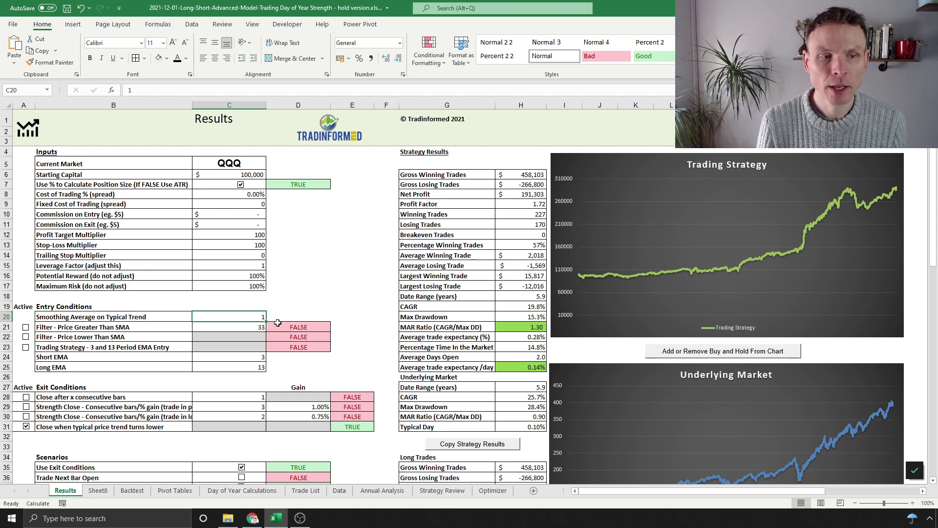
Replace the trend-turns-lower exit with the close-after-consecutive-bars exit and review the per-day expectancy.
click(301, 313)
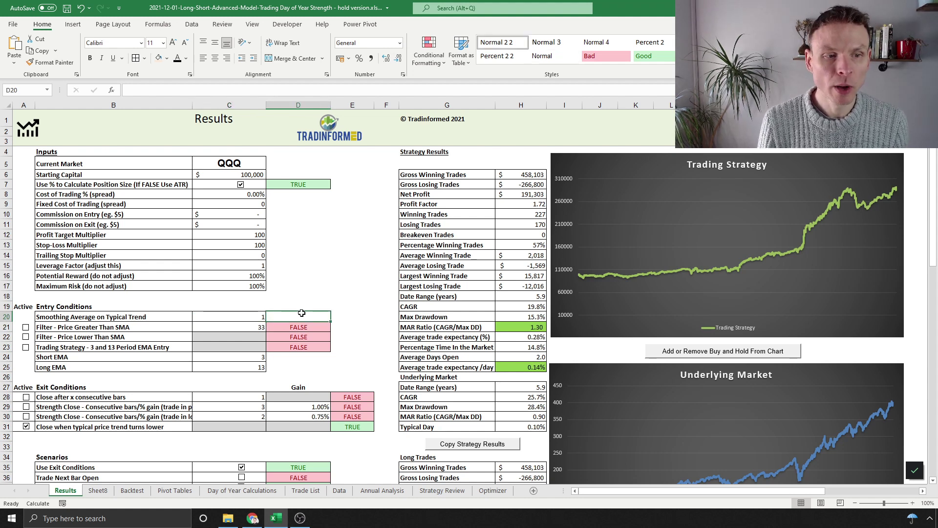
click(26, 427)
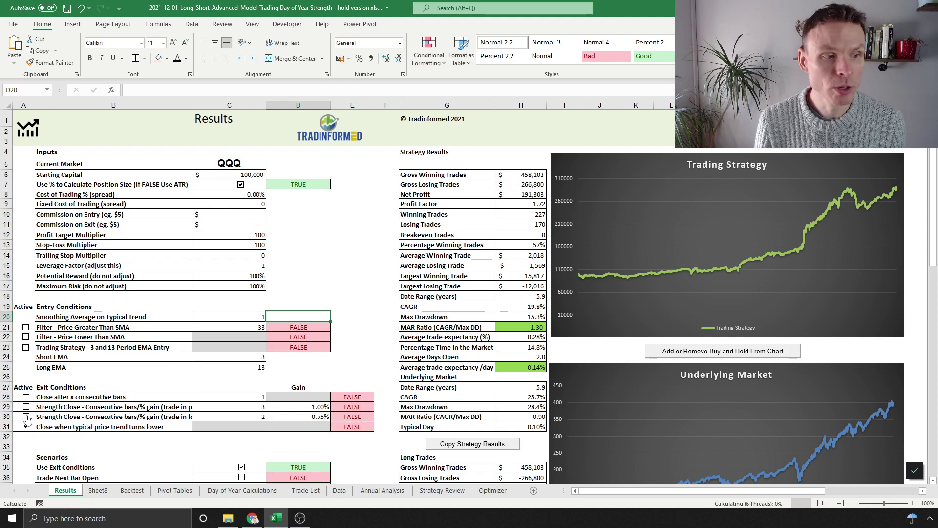
click(25, 398)
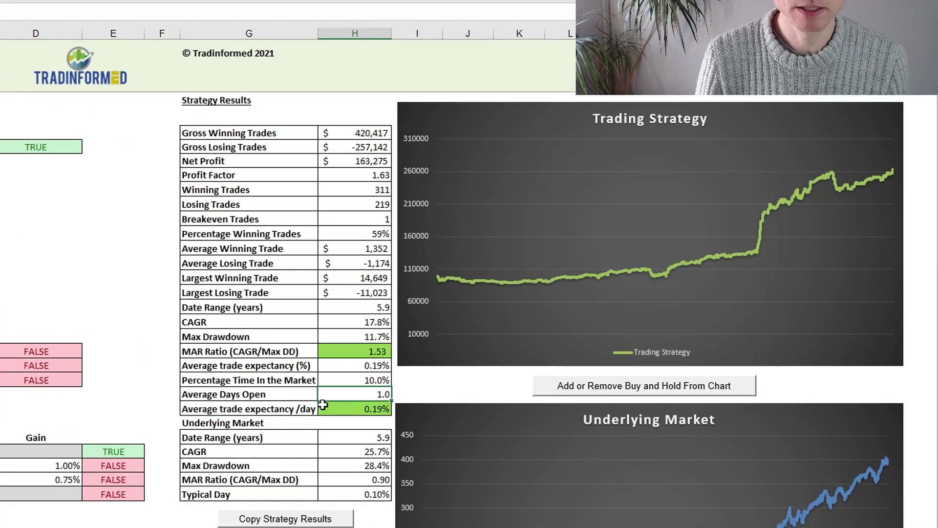
click(371, 408)
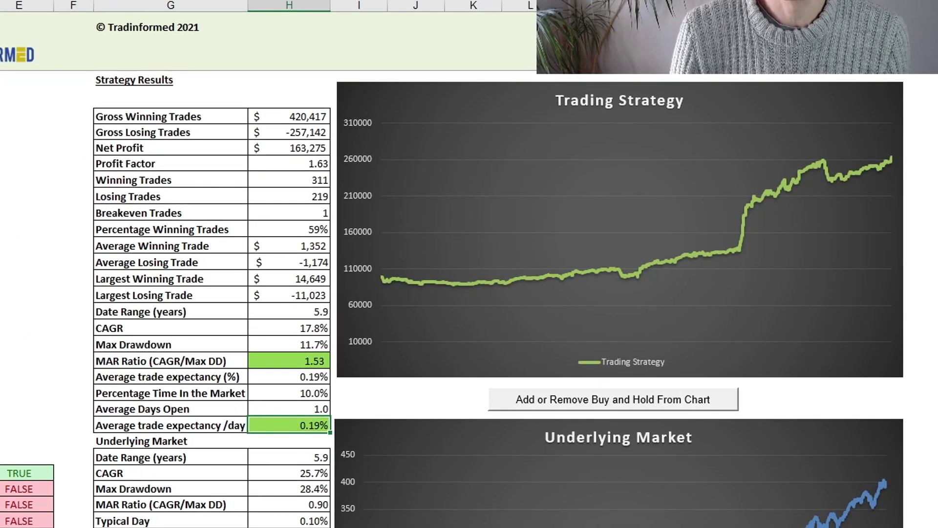
scroll(470, 294, down, 1)
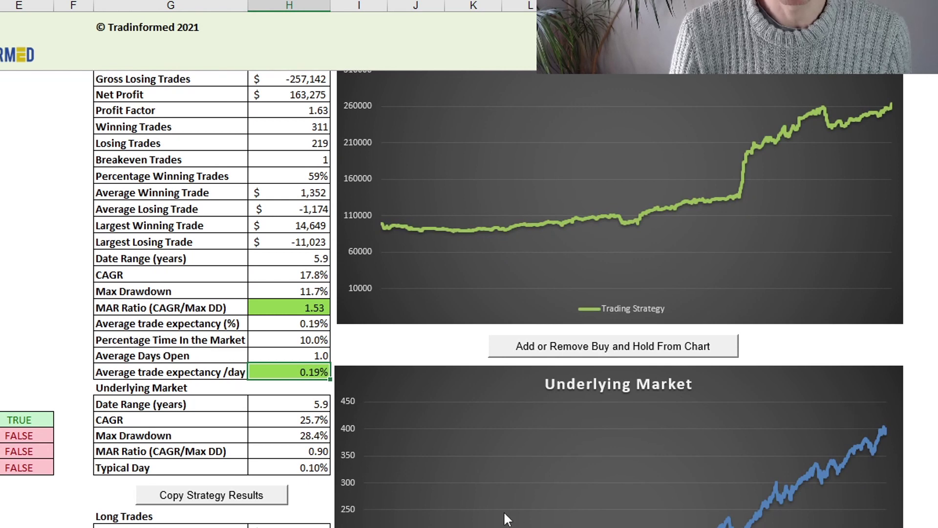
scroll(504, 512, up, 1)
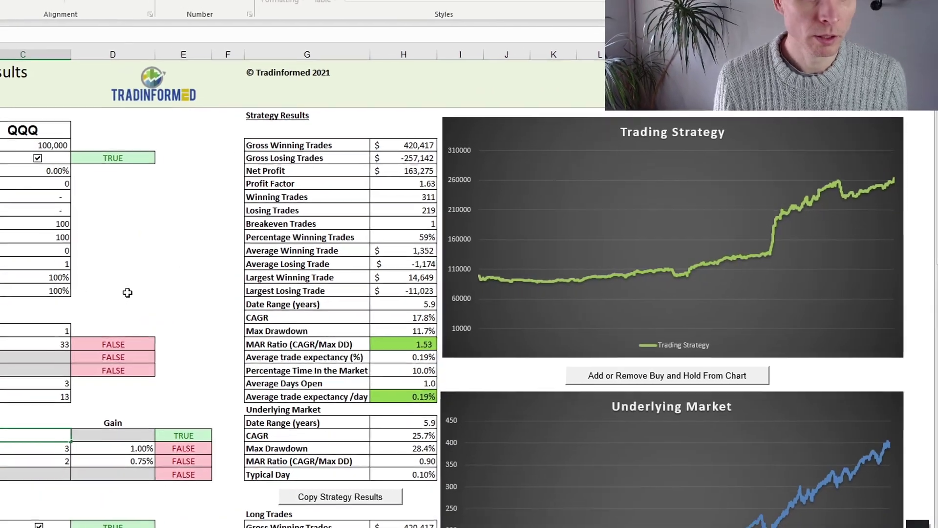
Try consecutive-bar exit counts of 2, 3, 5 and 6 in C28.
text(2)
key(Return)
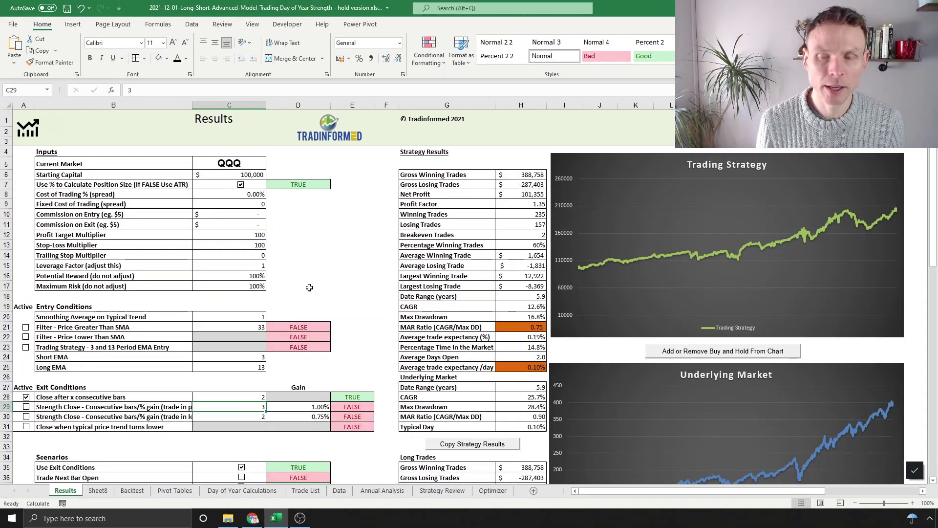
key(Up)
text(3)
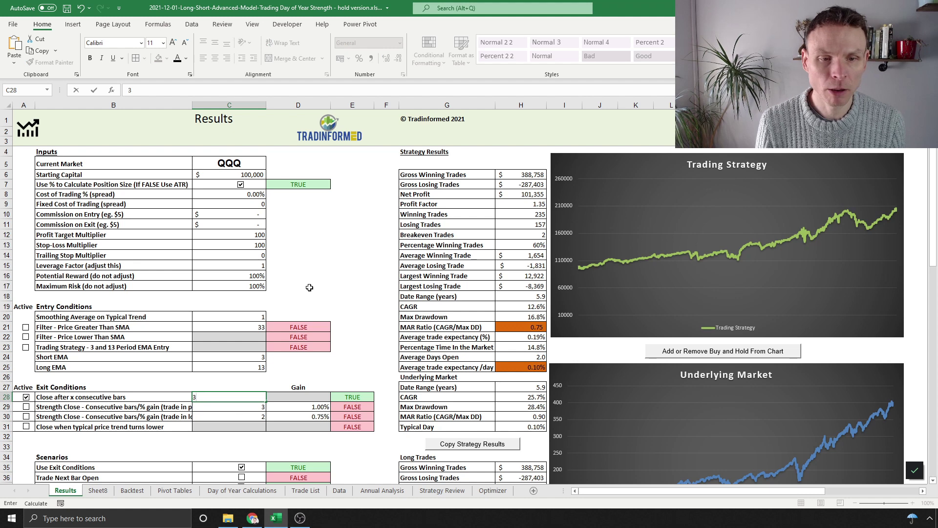
key(Return)
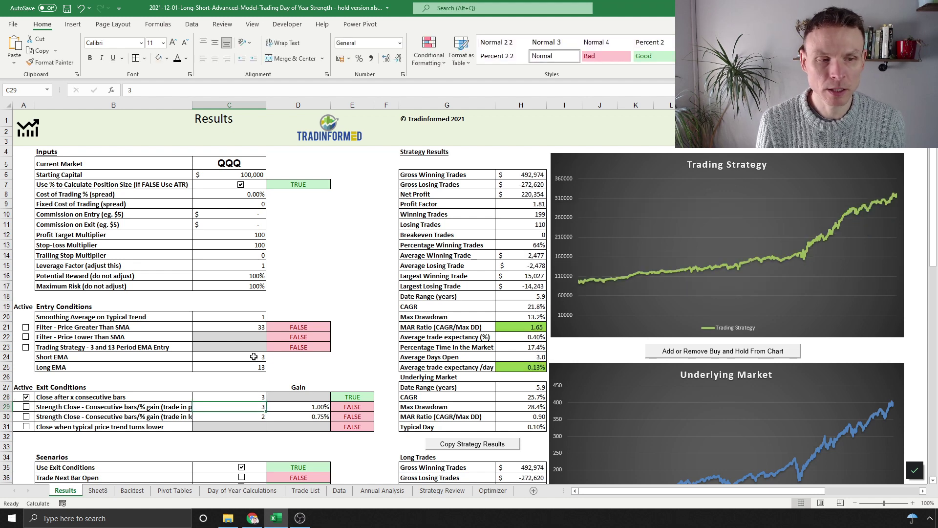
click(257, 397)
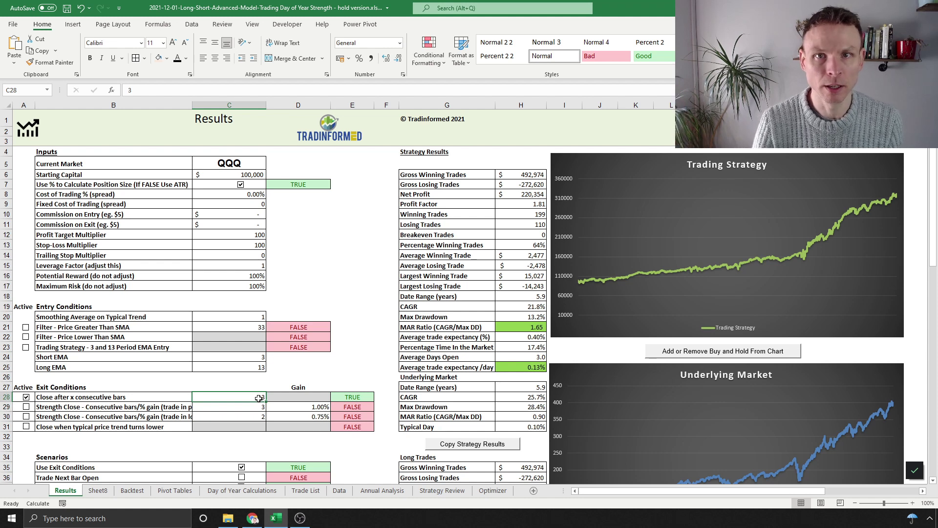
text(3)
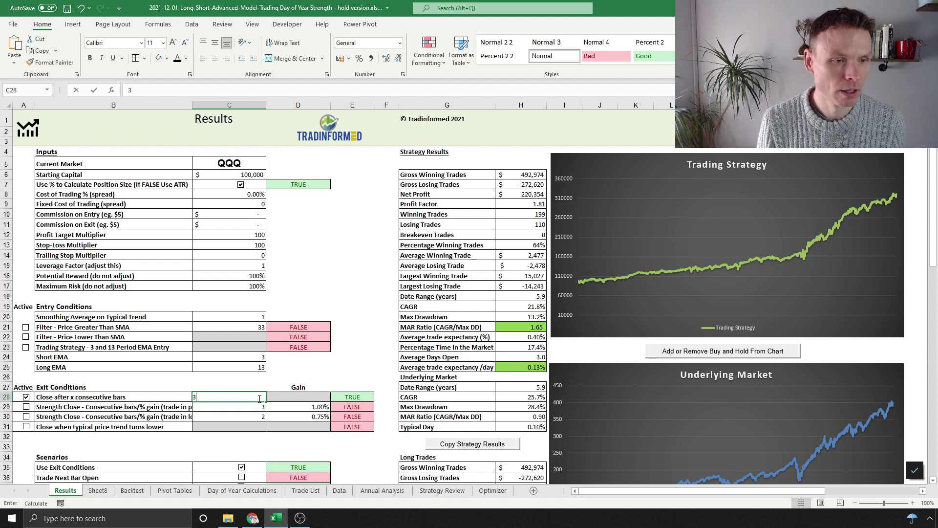
text(5)
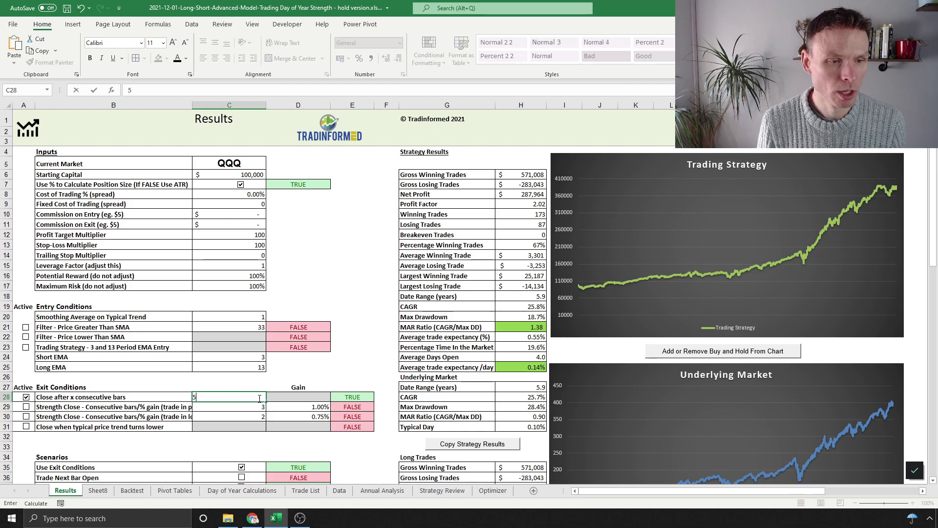
key(ctrl+Return)
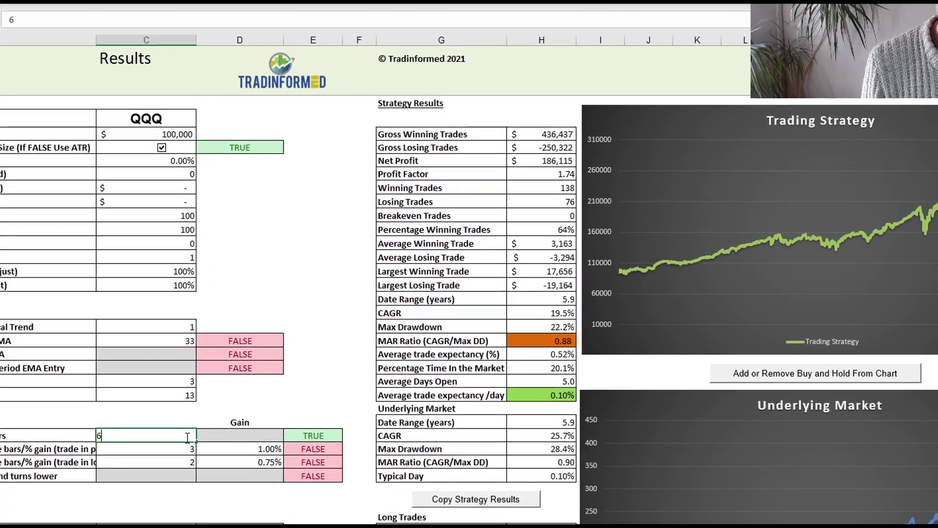
text(6)
key(Return)
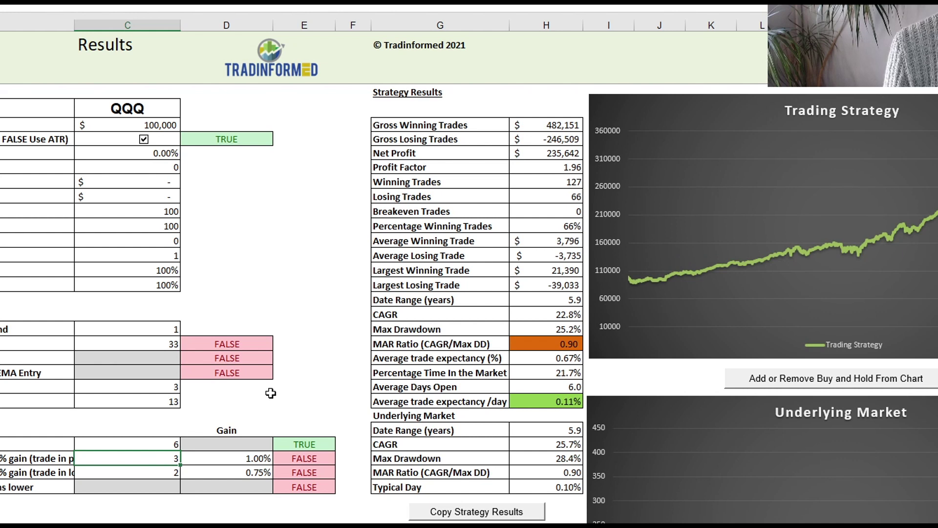
Review the Net Profit result, its formula and the 0.11% per-day expectancy, then set the bar count to 7.
click(542, 151)
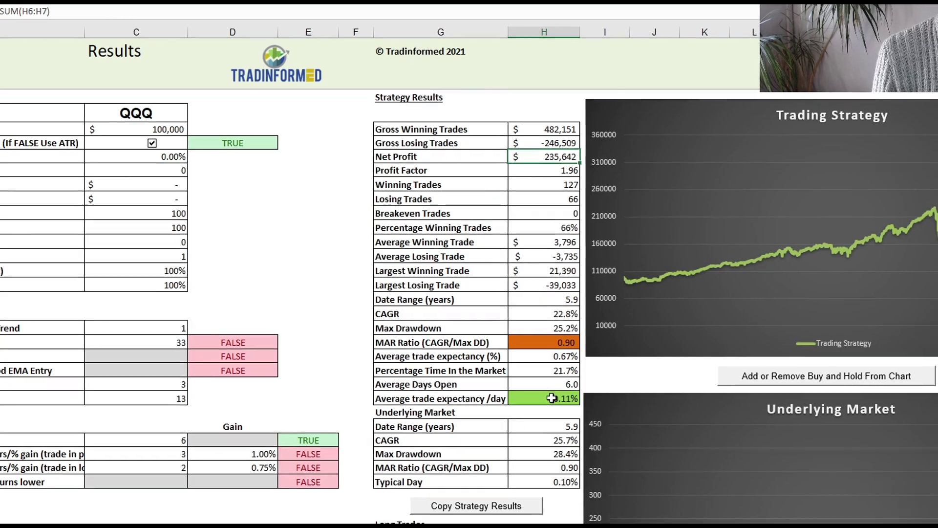
click(552, 398)
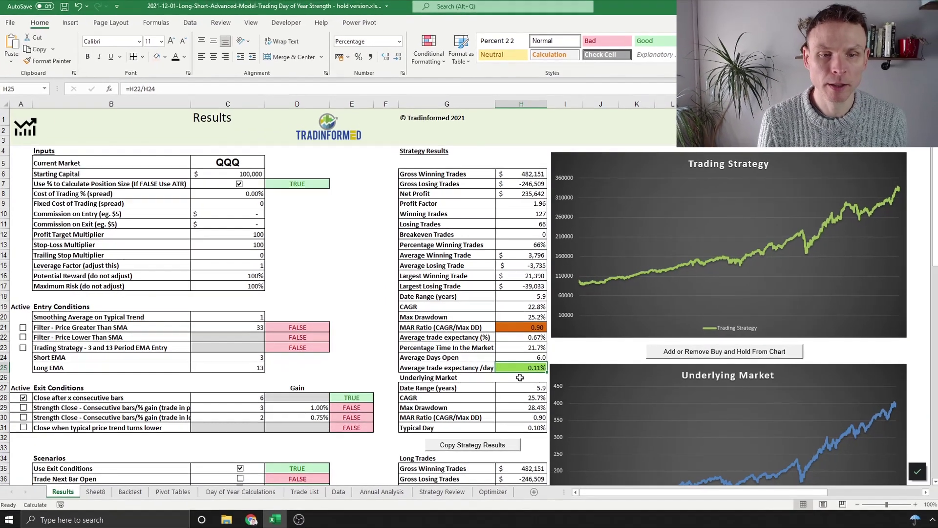
click(521, 194)
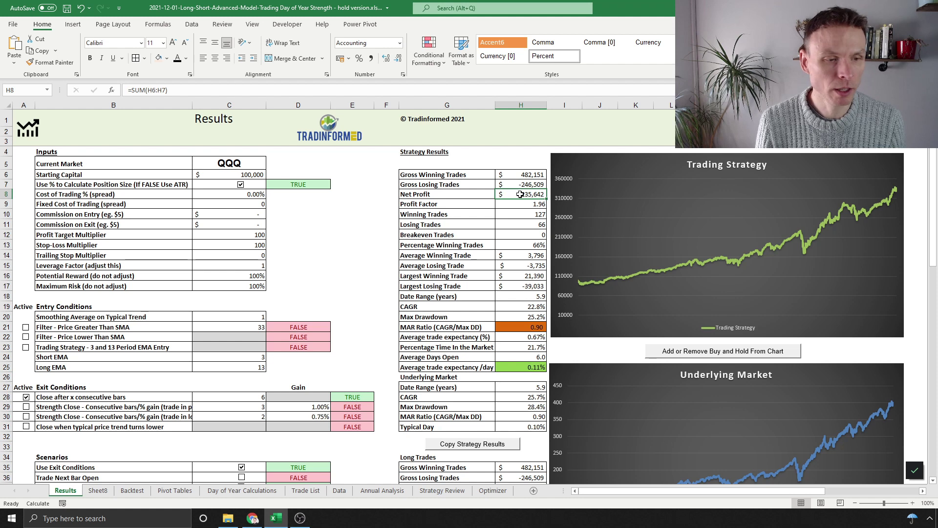
click(243, 396)
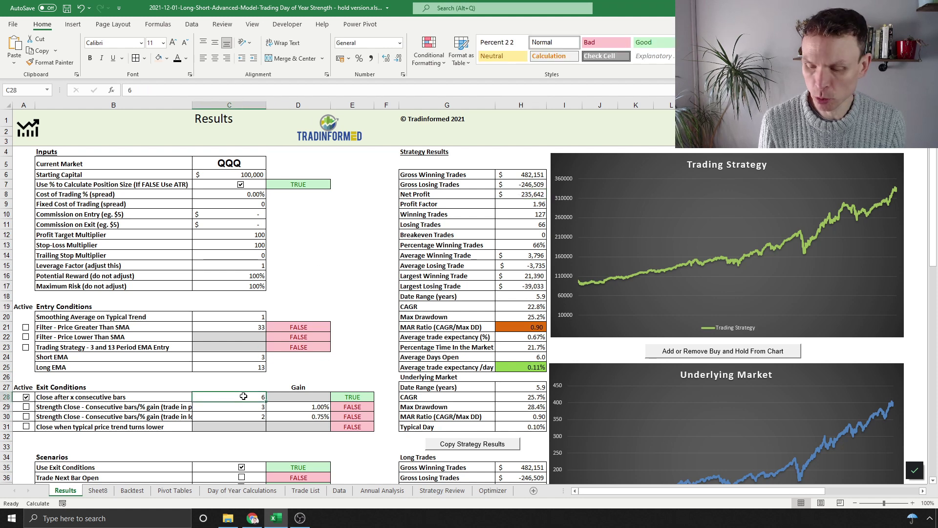
text(7)
key(Return)
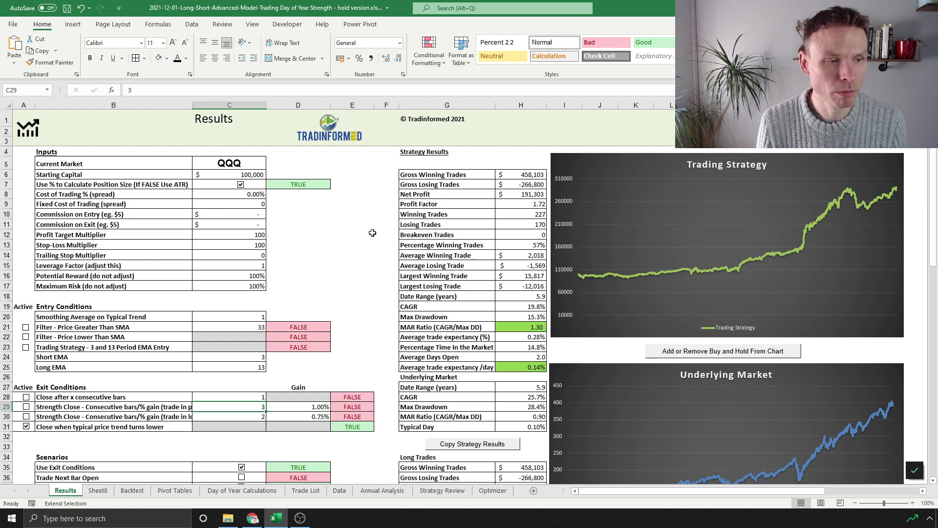
Enable the Price Greater Than SMA filter with an SMA length of 3.
click(155, 328)
click(154, 328)
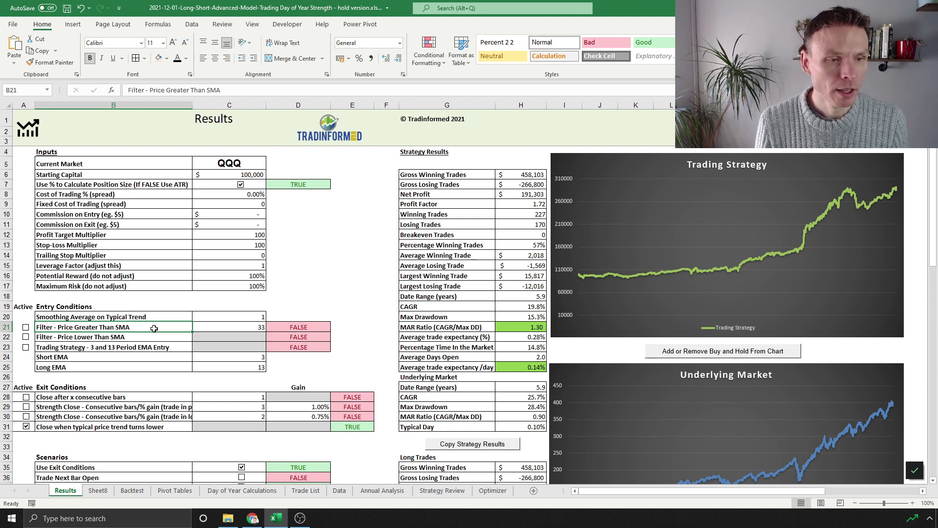
click(215, 328)
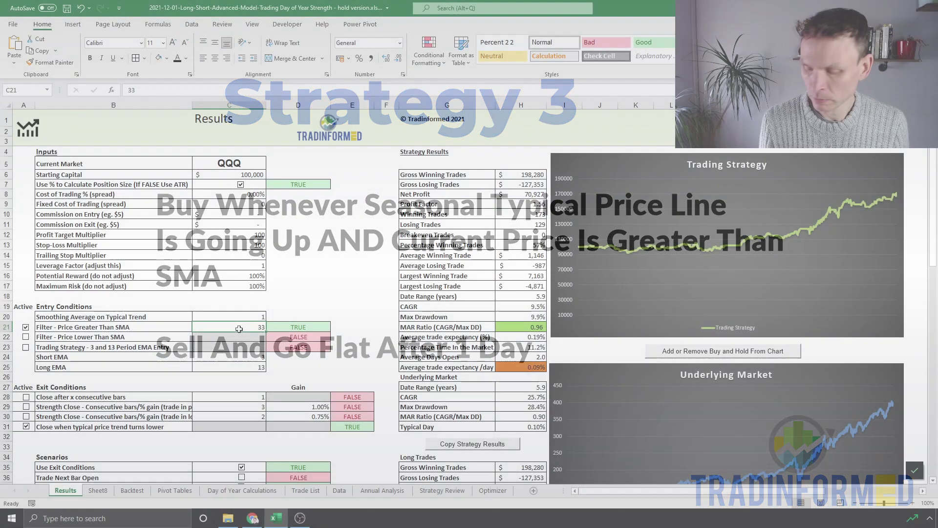
key(ctrl+Return)
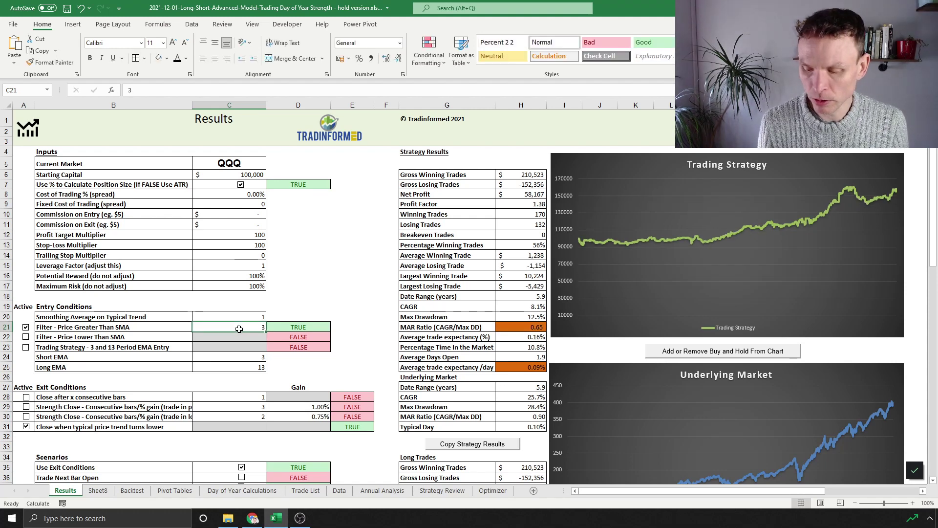
Test SMA lengths 5, 8 and 13, then switch on the Price Lower Than SMA filter.
text(5)
key(ctrl+Return)
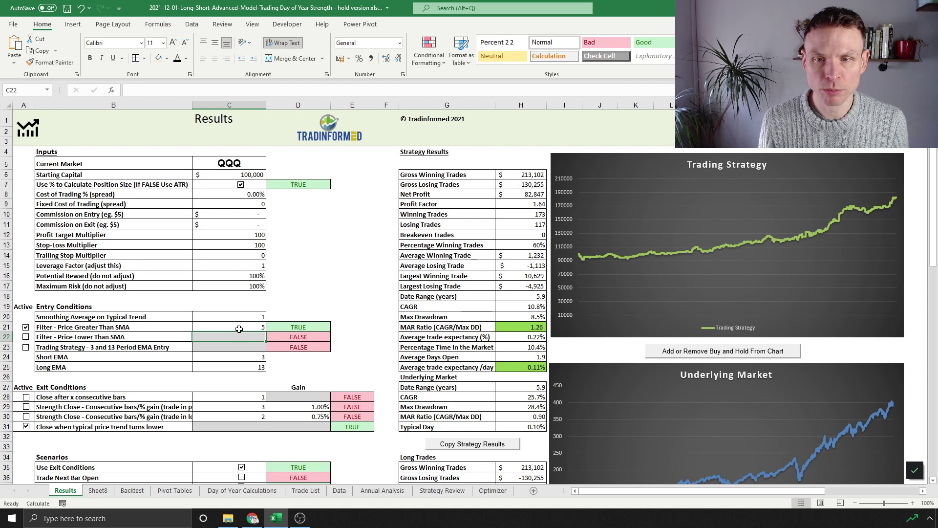
text(8)
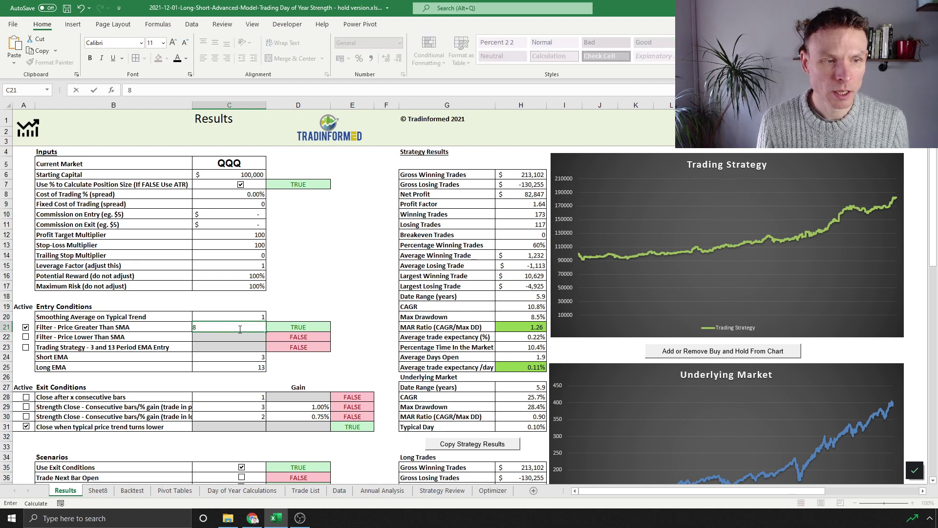
key(ctrl+Return)
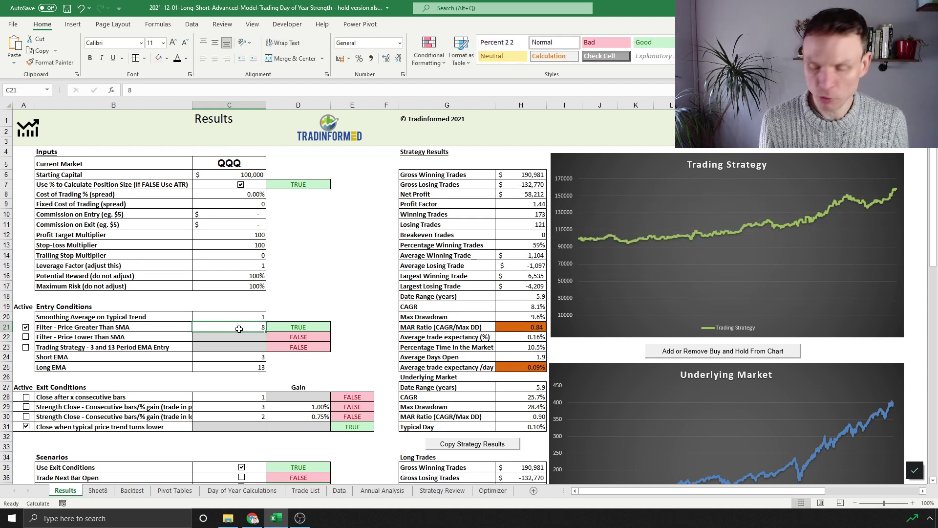
text(13)
key(Return)
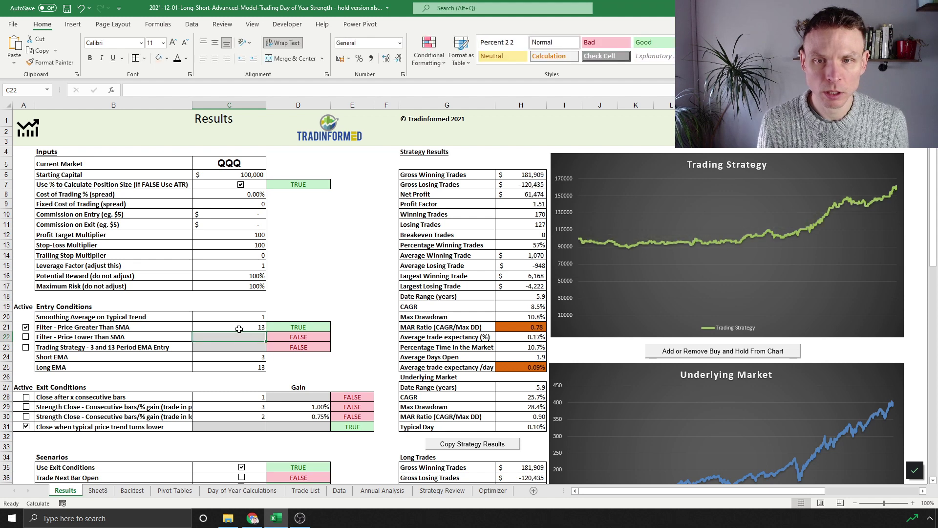
click(239, 329)
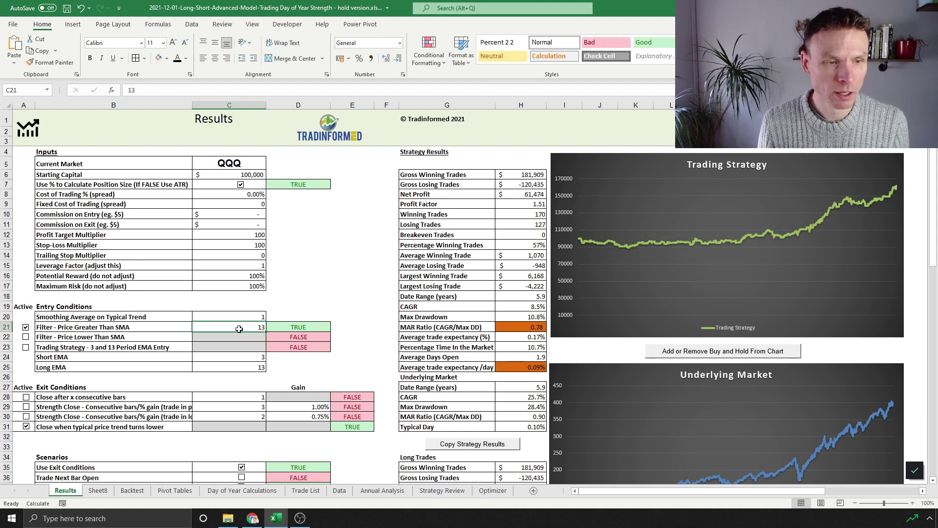
click(25, 336)
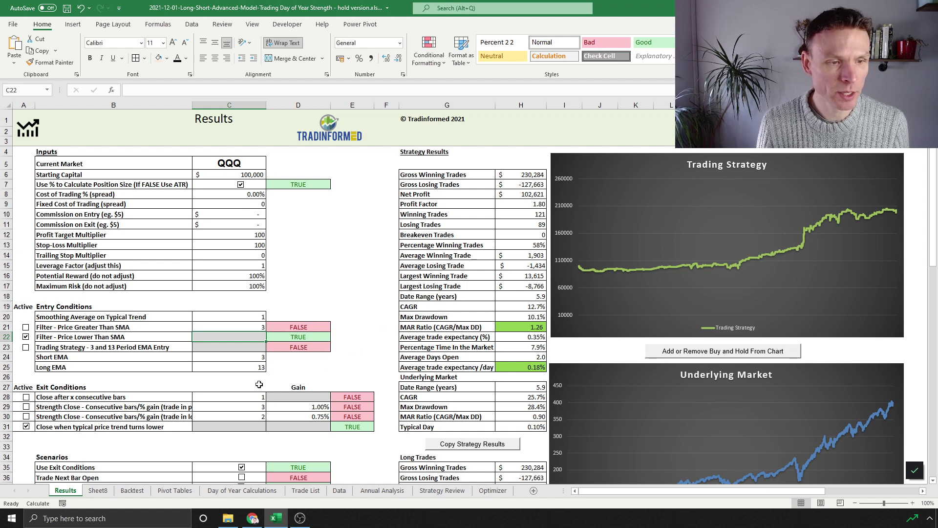
Test SMA lengths 13, 21 and 33 for the Price Lower Than SMA filter, keeping 33.
click(260, 326)
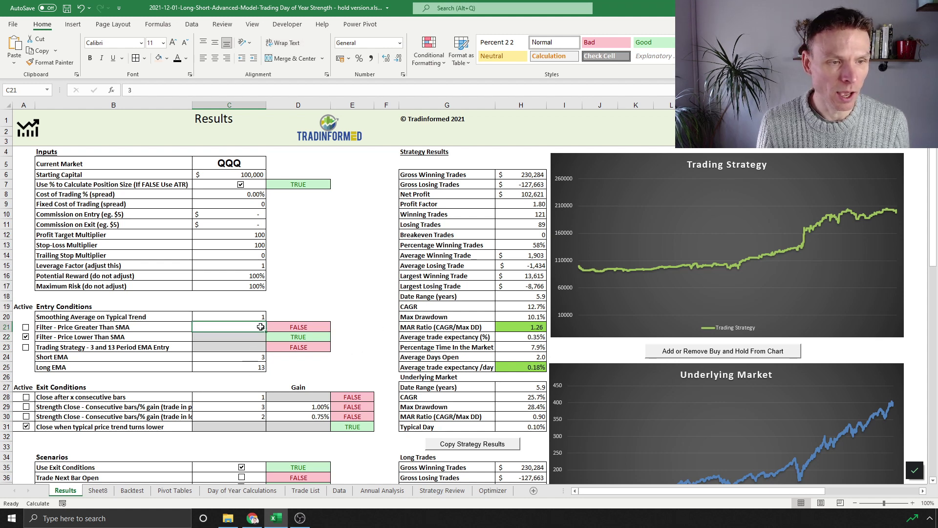
text(13)
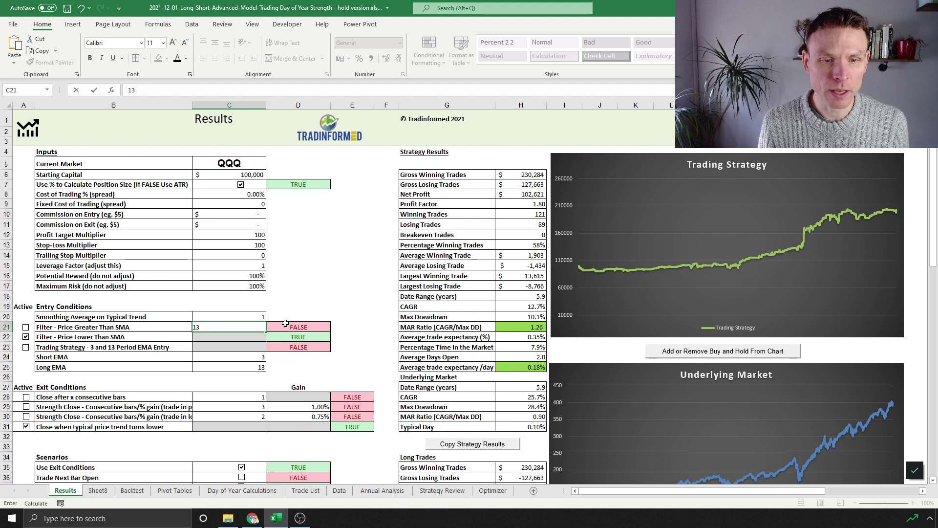
key(ctrl+Return)
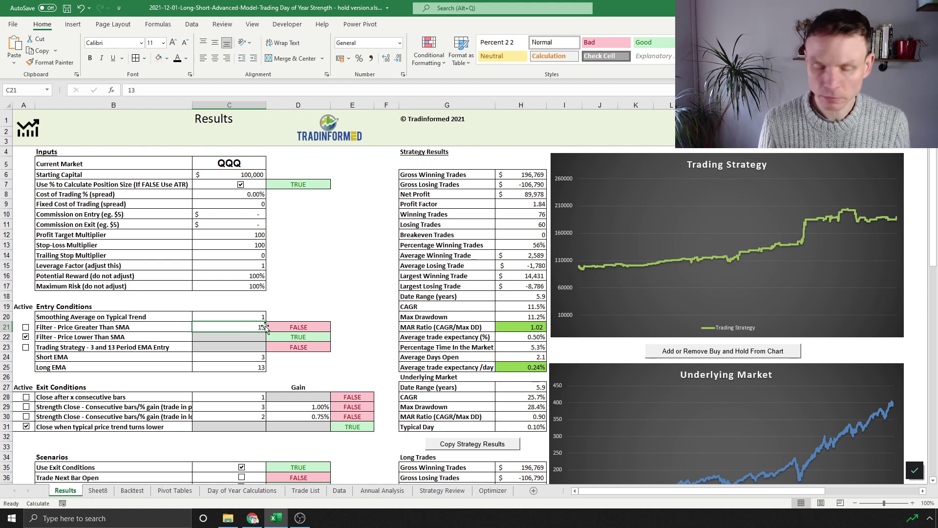
text(20)
key(Return)
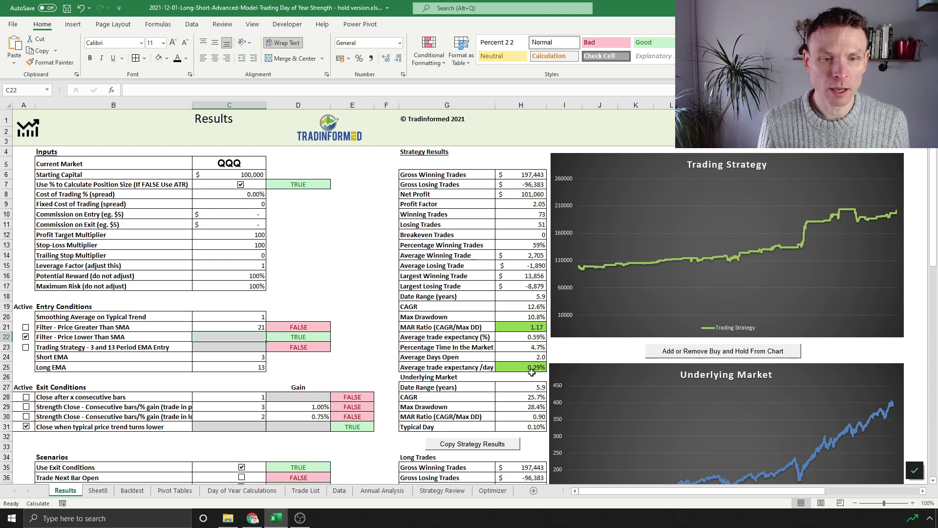
click(253, 323)
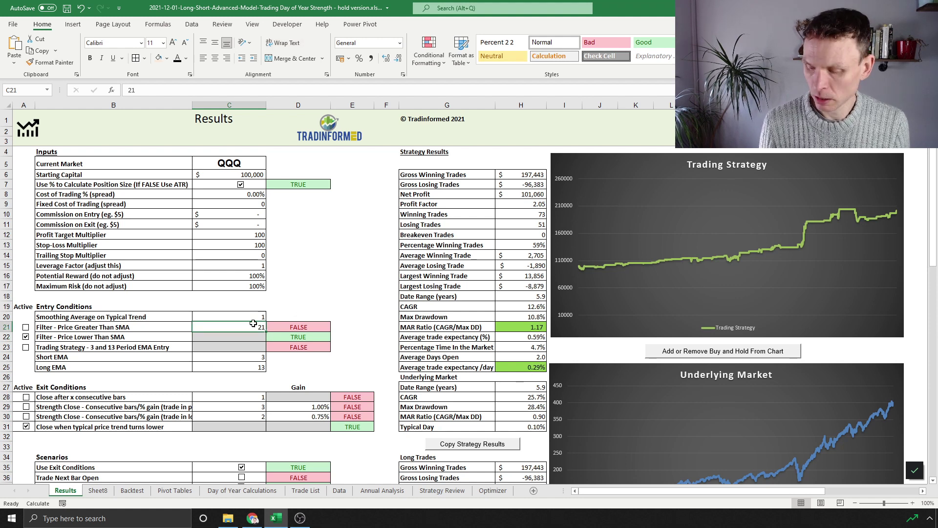
text(33)
key(Return)
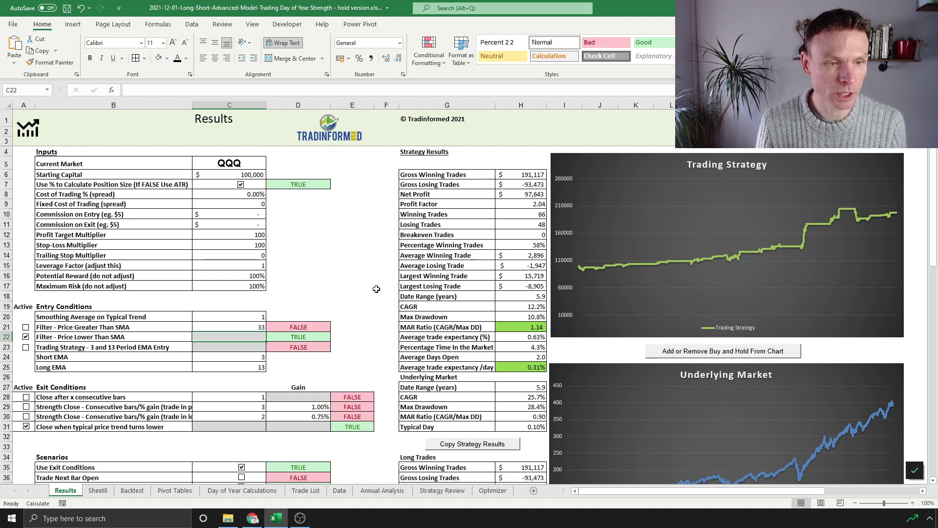
click(311, 289)
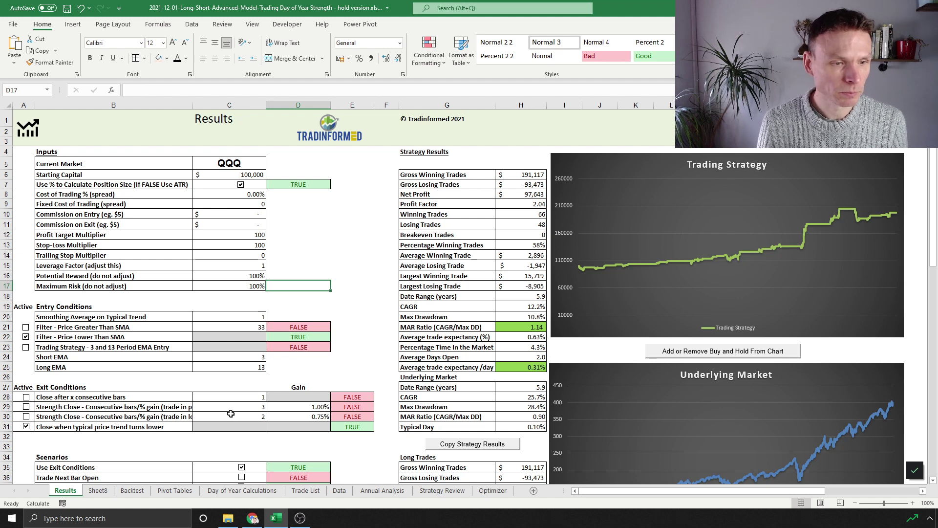
Turn on the close-after-consecutive-bars exit and check the average per-day expectancy.
click(250, 396)
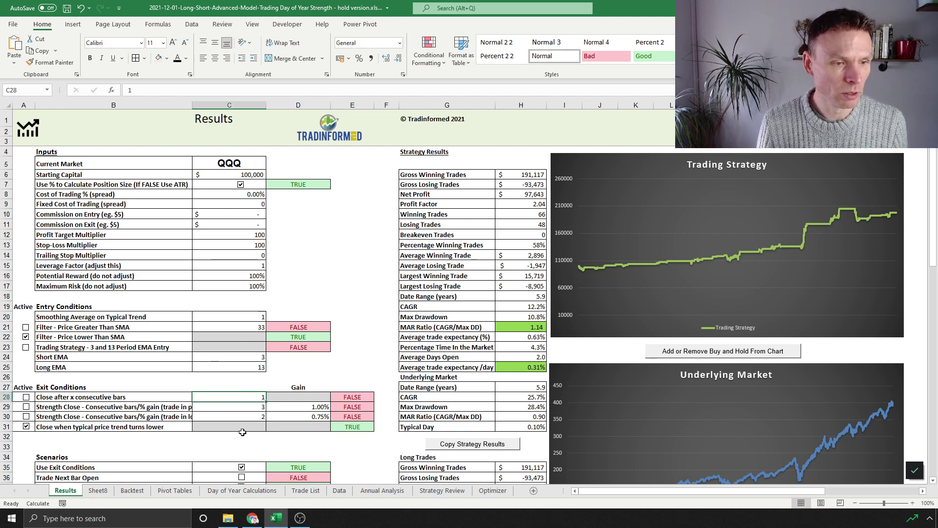
click(26, 398)
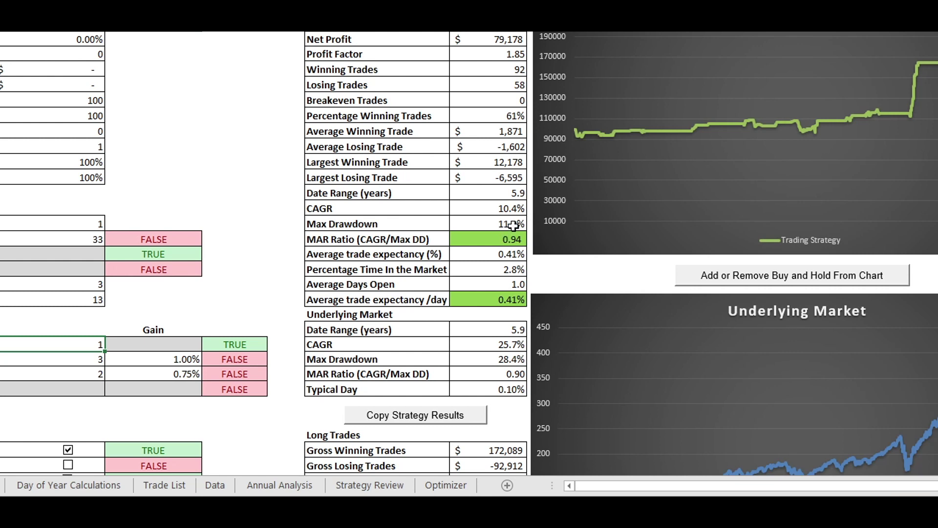
click(498, 298)
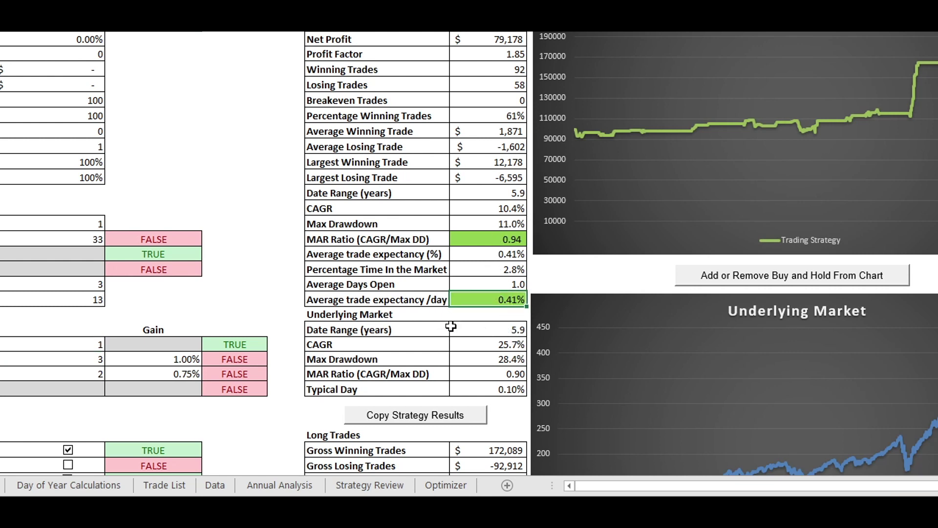
Try consecutive-bar counts of 2, 3 and 4, keeping 4, and review the expectancy formula.
click(70, 343)
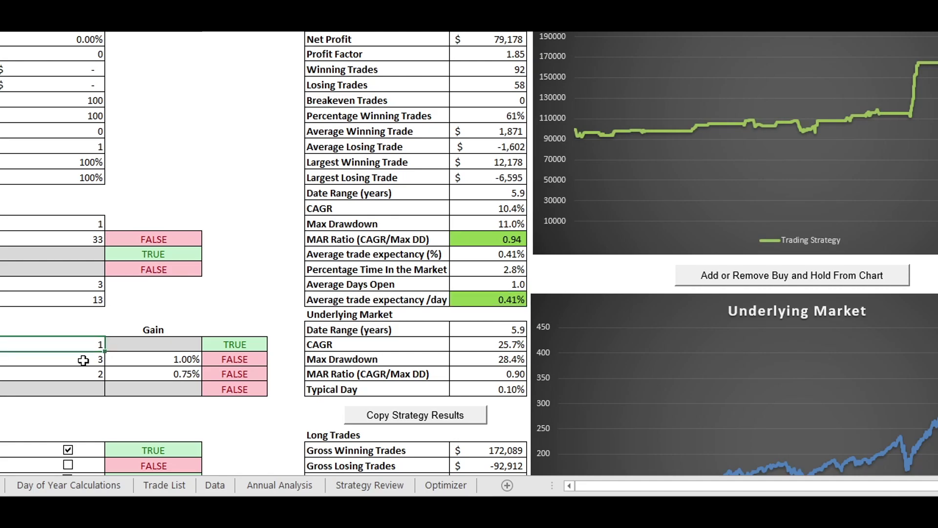
text(2)
click(226, 306)
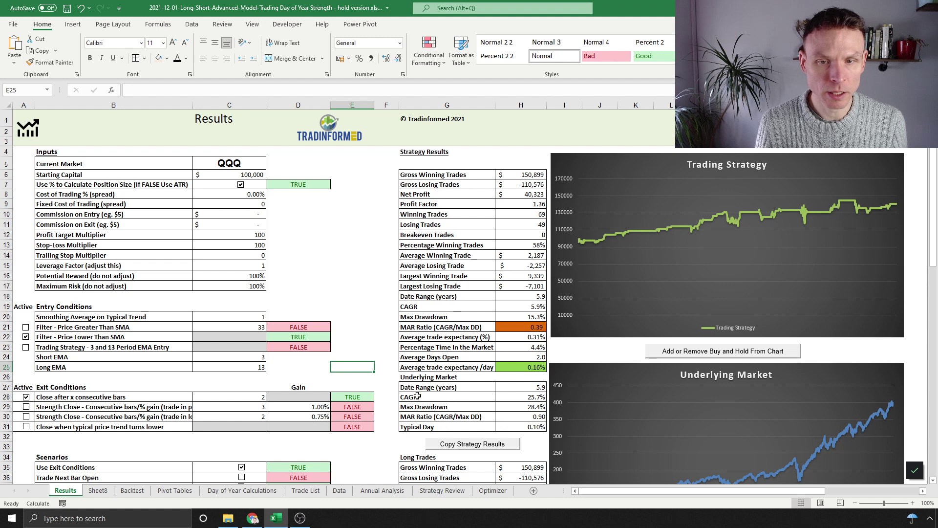
click(244, 397)
text(3)
click(322, 369)
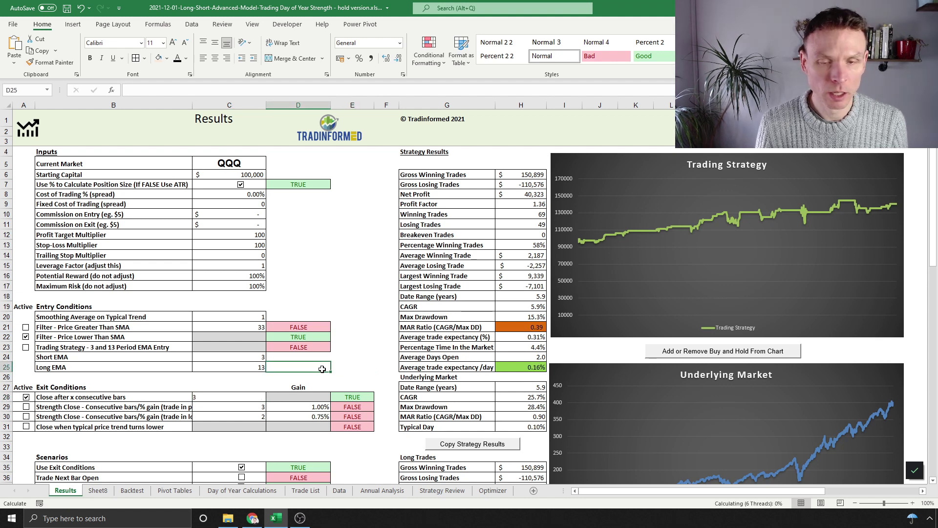
click(244, 398)
text(4)
click(305, 379)
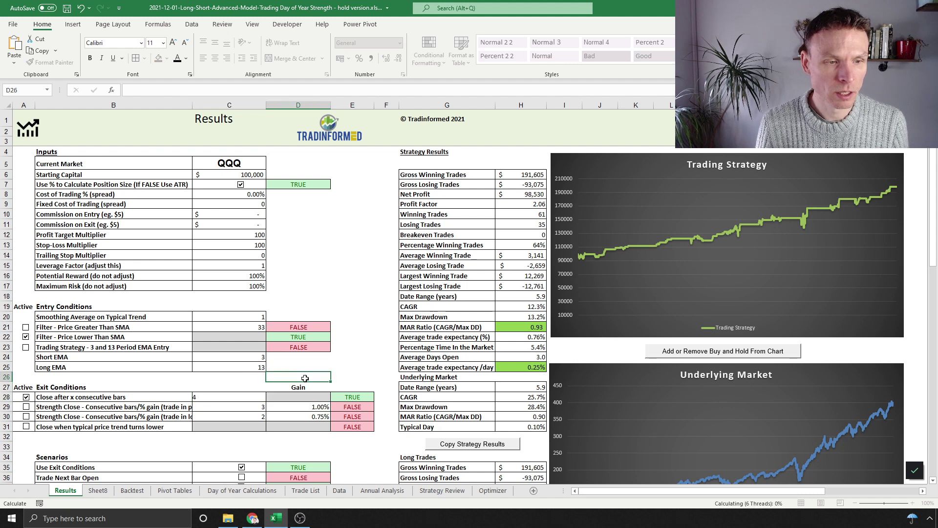
click(532, 370)
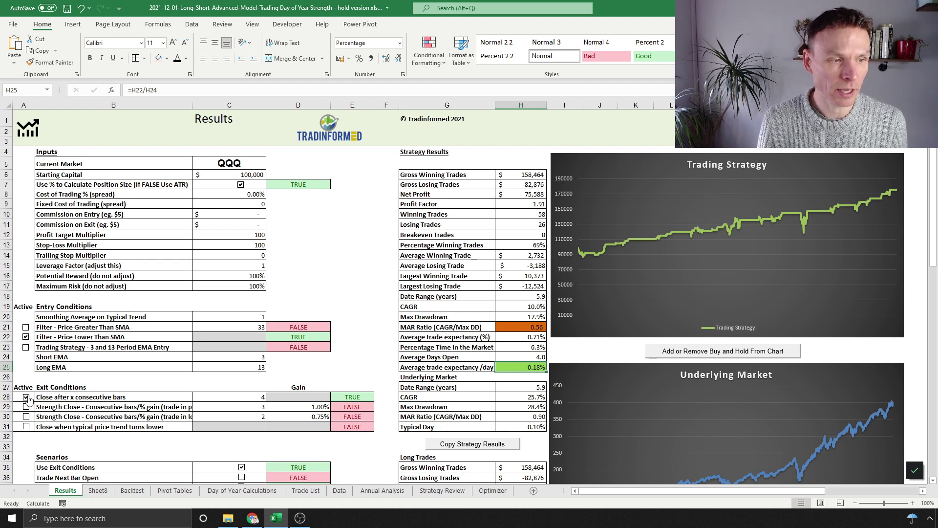
Switch off the consecutive-bars exit and the Price Lower Than SMA entry filter.
click(26, 418)
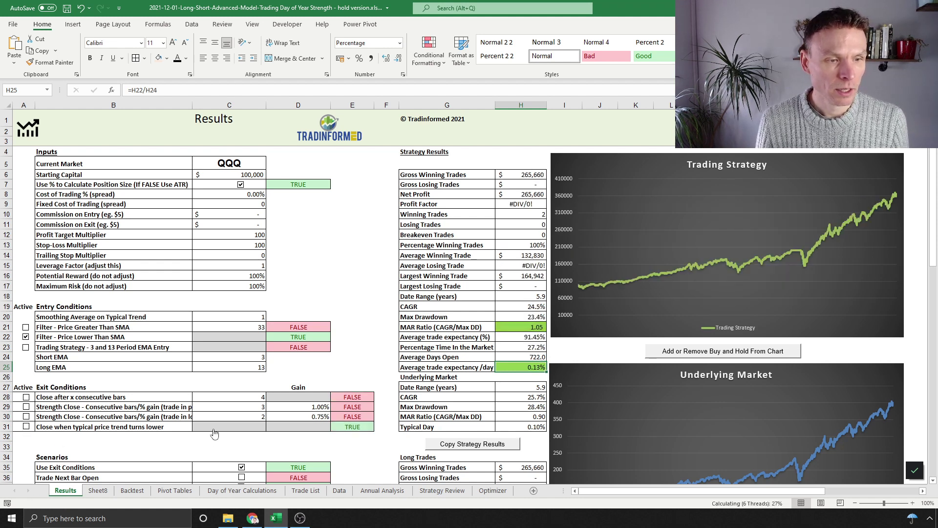
click(26, 338)
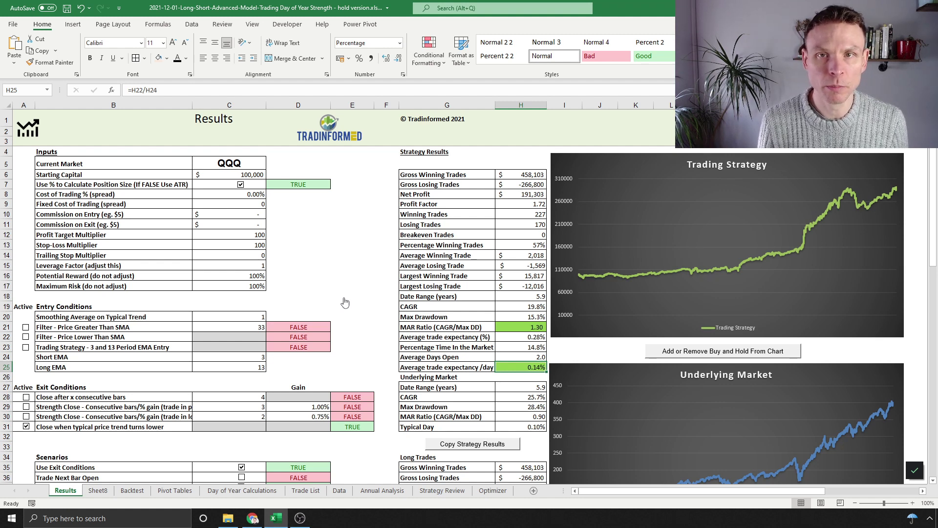
drag(238, 237, 240, 242)
click(355, 258)
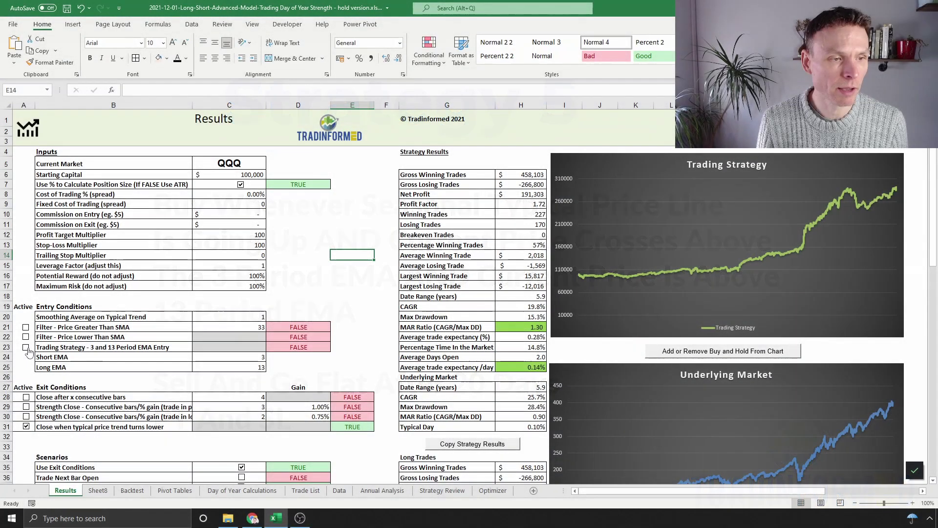
Enable the 3/13 EMA entry and replace the typical-price trend exit with a 20-consecutive-bar exit.
click(26, 348)
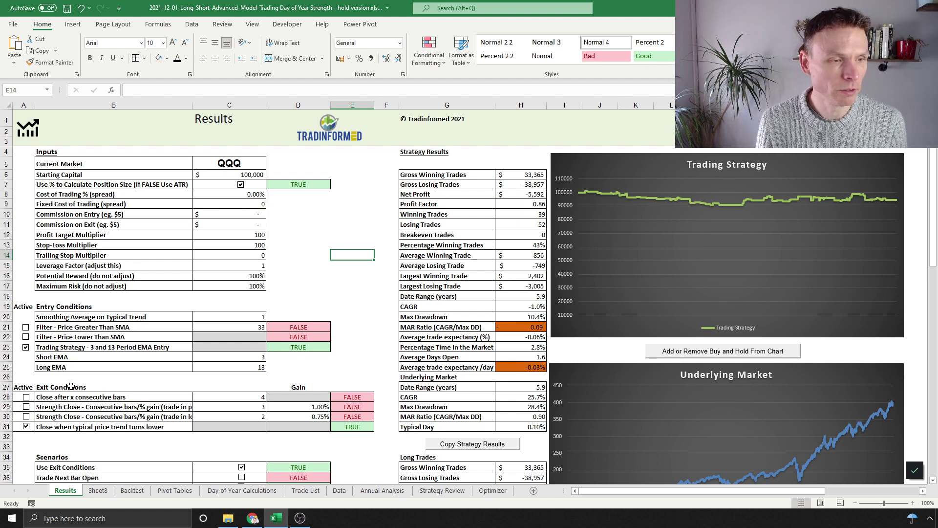
click(26, 427)
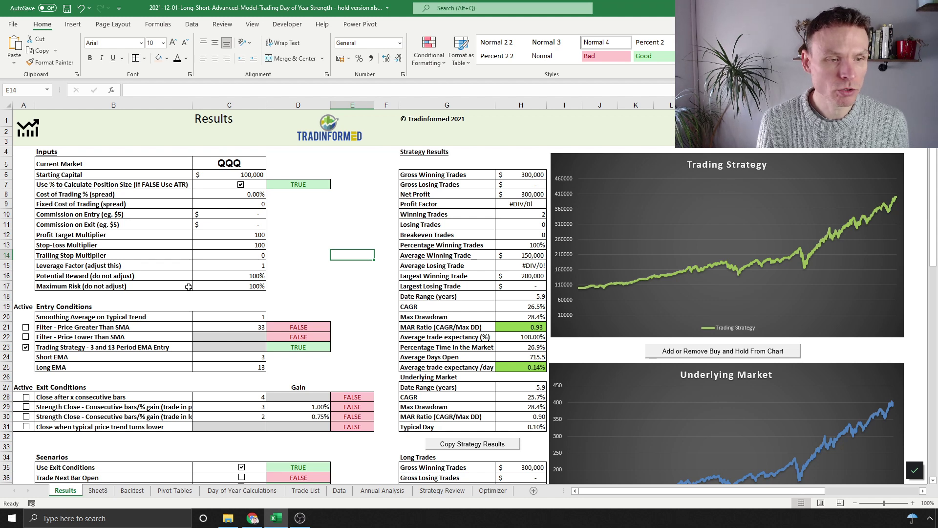
click(223, 396)
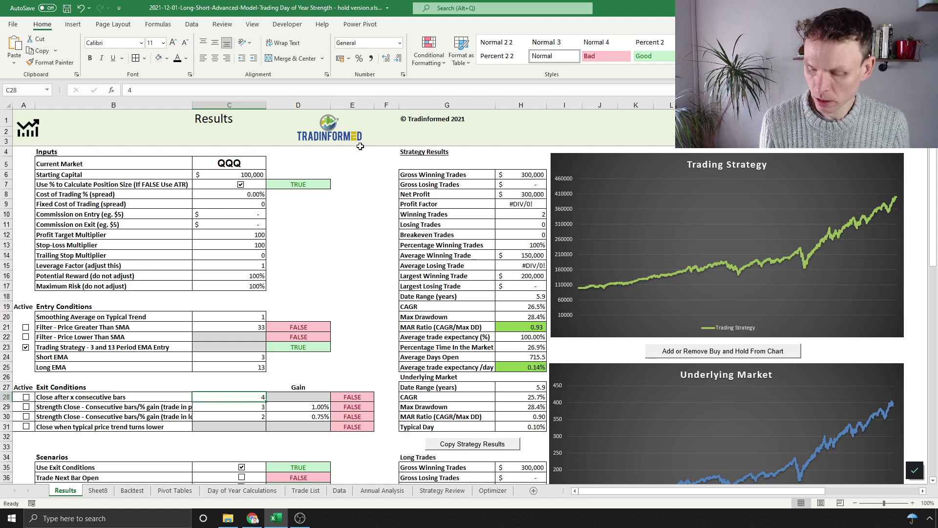
text(20)
key(Return)
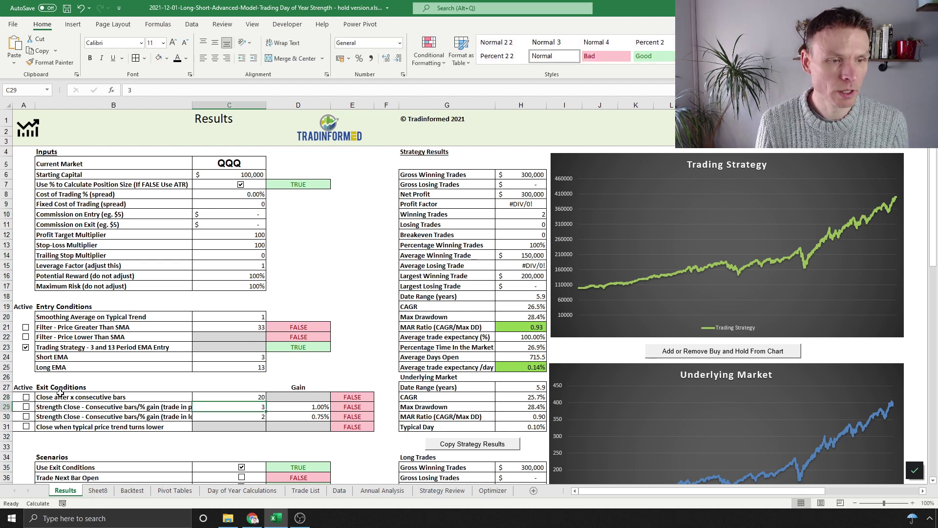
click(26, 397)
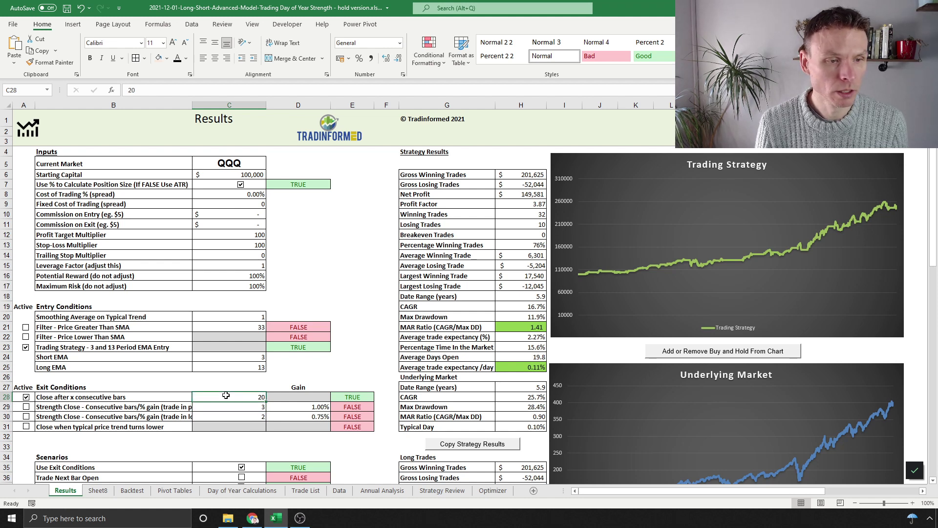
Try Profit Target Multipliers of 3, 4 and 5 in C12, settling back on 4.
click(324, 234)
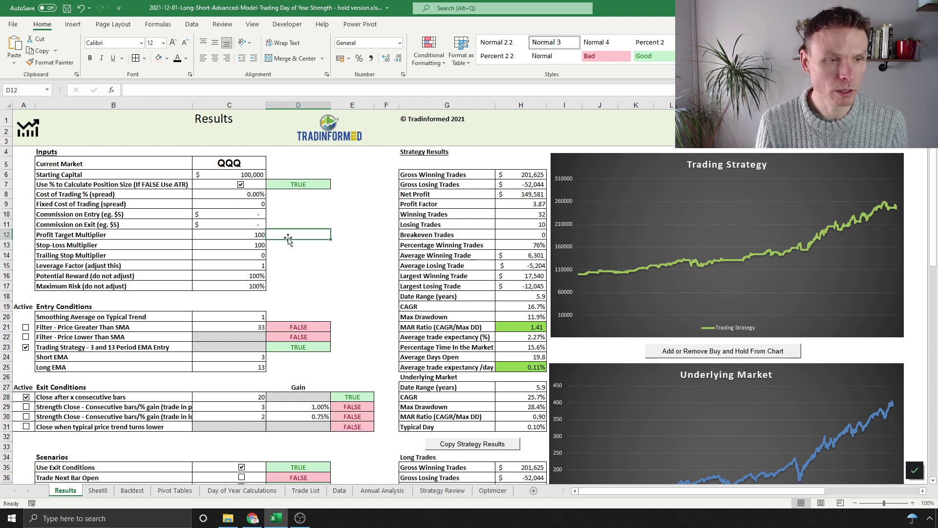
click(215, 232)
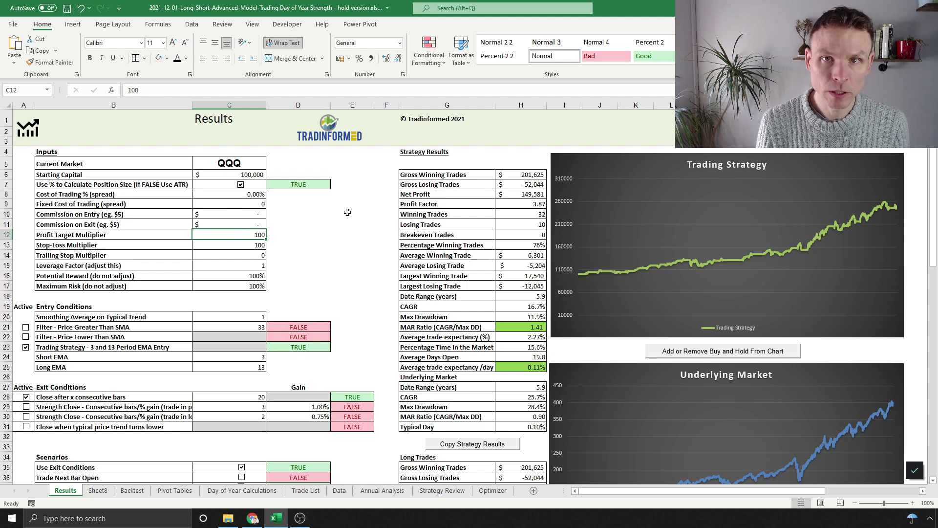
text(3)
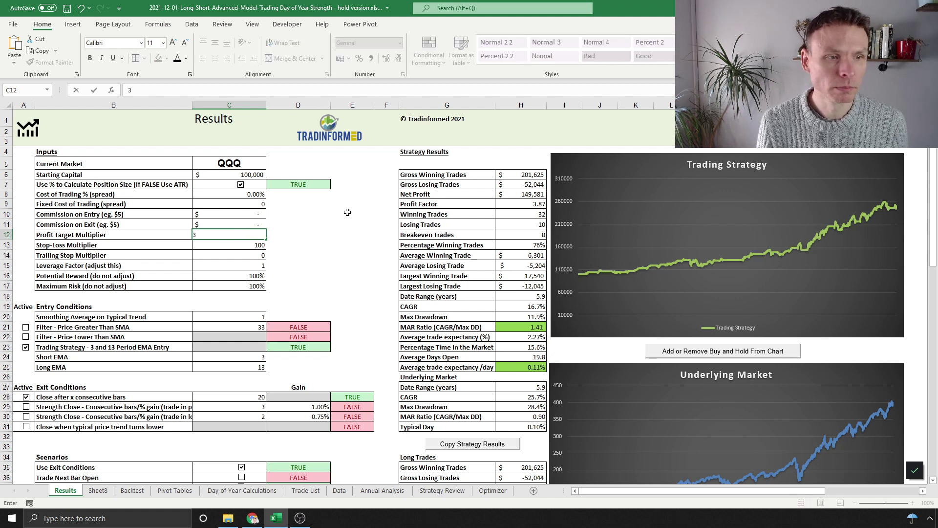
key(ctrl+Return)
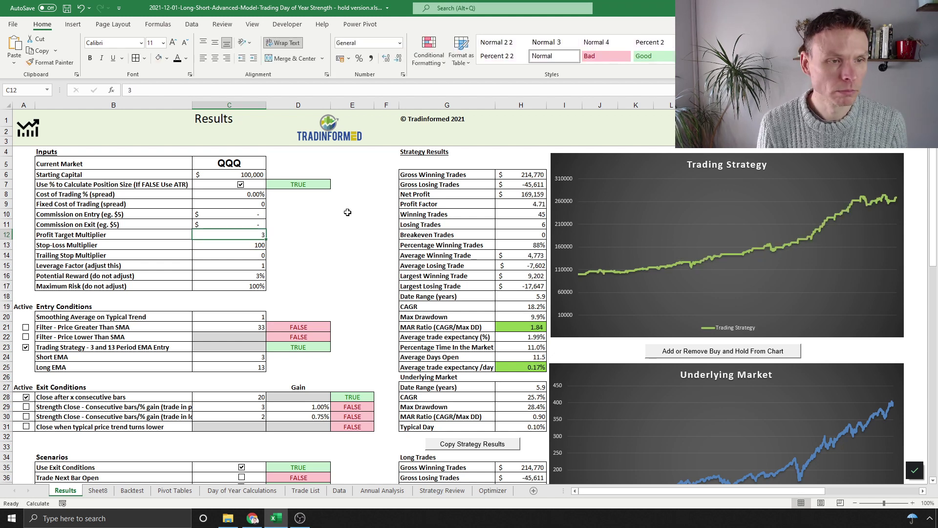
text(4)
key(ctrl+Return)
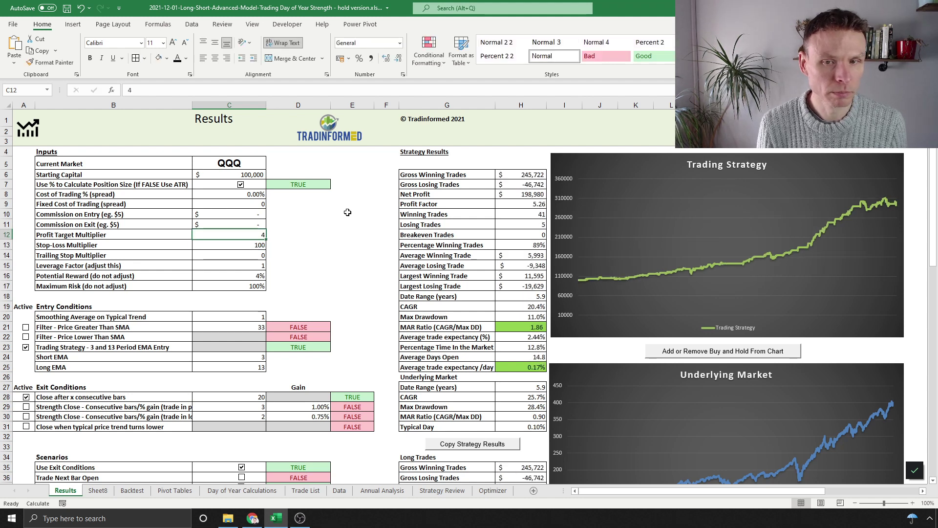
text(5)
key(Return)
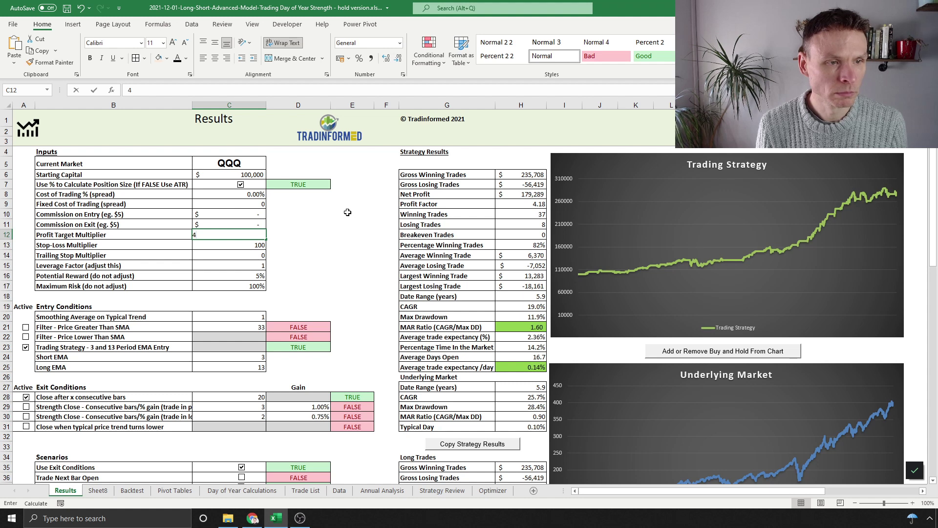
key(ctrl+z)
Test Stop-Loss Multipliers of 3, 5 and 6 in C13.
text(3)
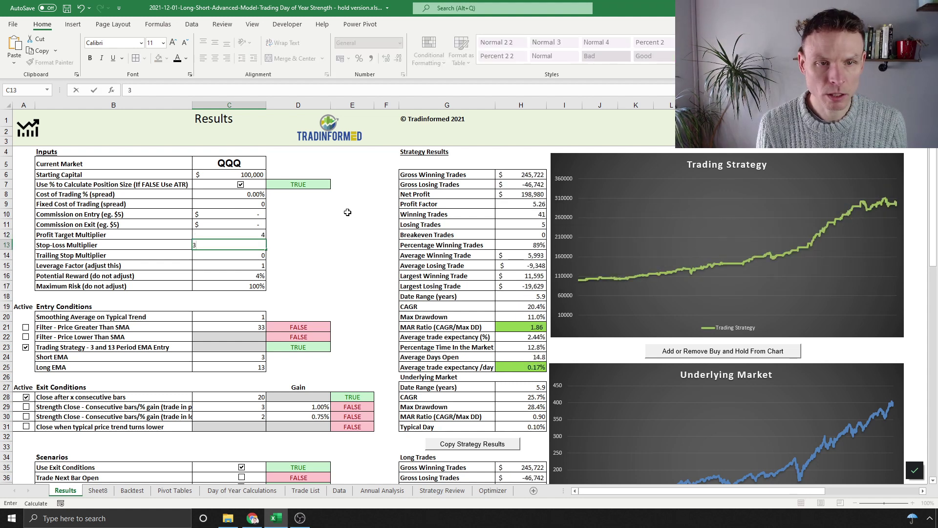
key(ctrl+Return)
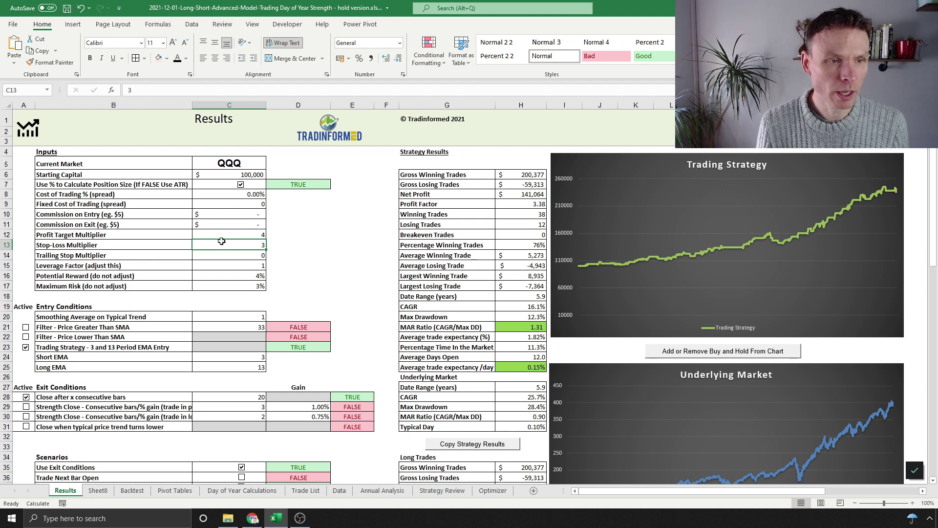
text(5)
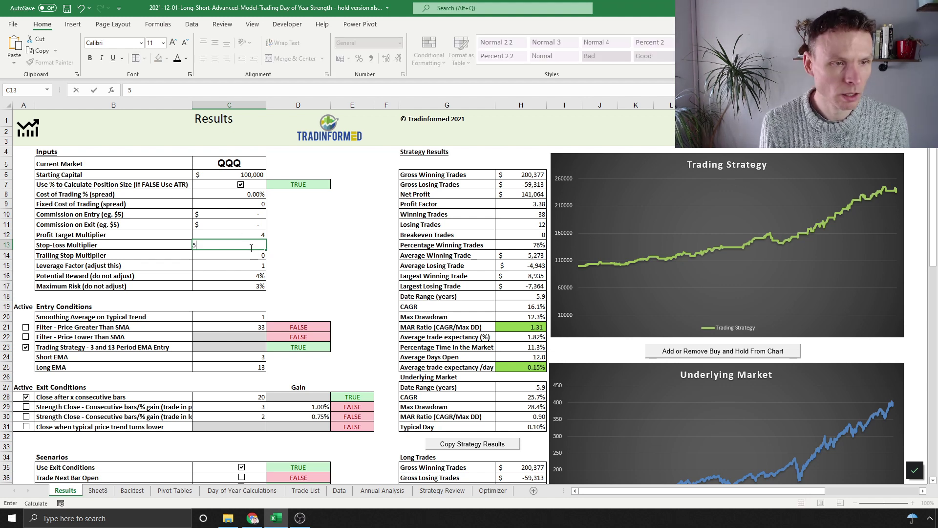
key(ctrl+Return)
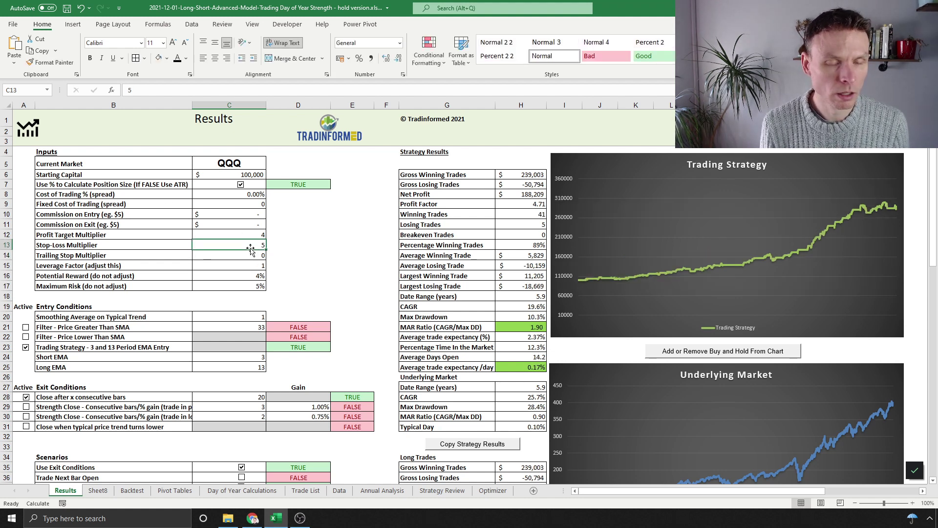
text(6)
key(Return)
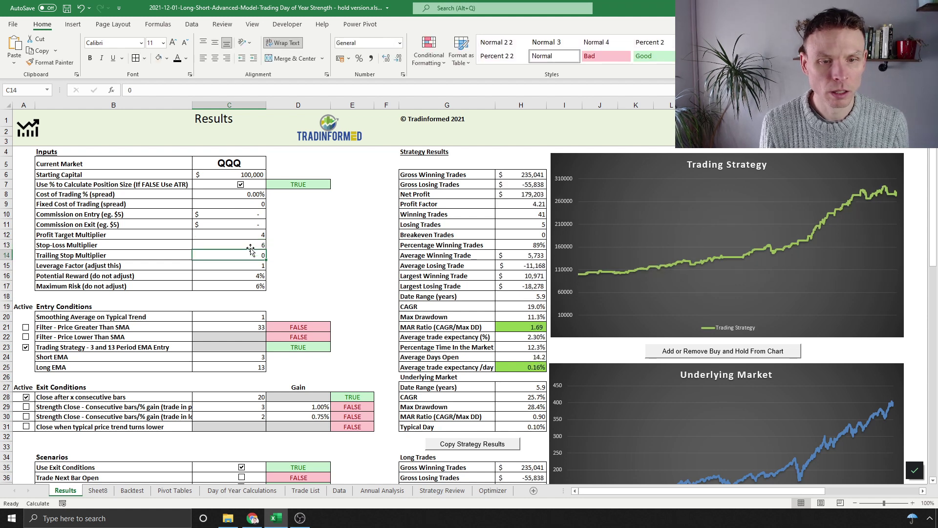
click(251, 248)
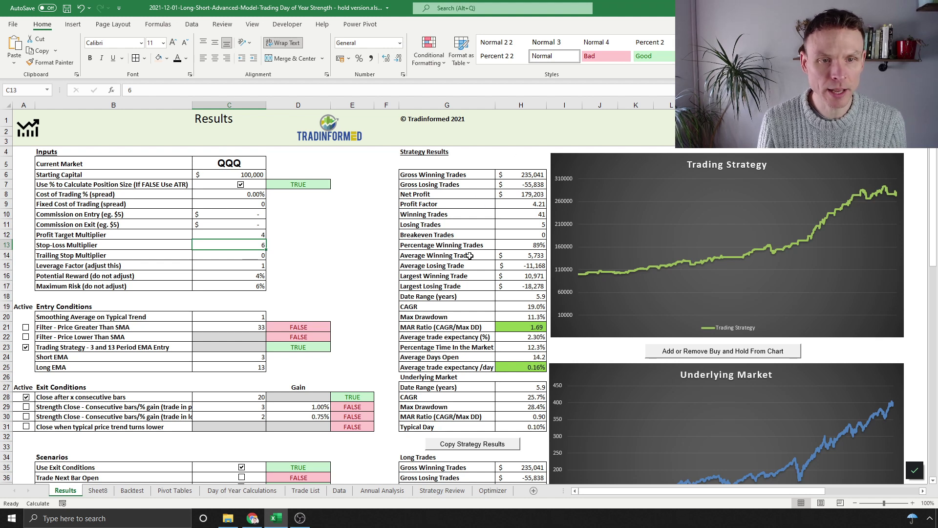
Check the Profit Factor and Percentage Winning Trades formulas, then set the stop-loss multiplier to 100.
click(516, 204)
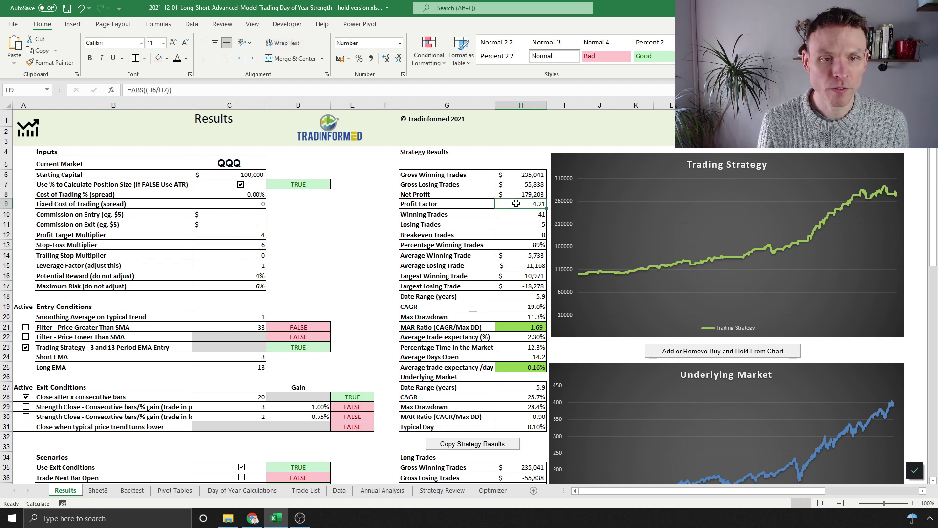
click(516, 244)
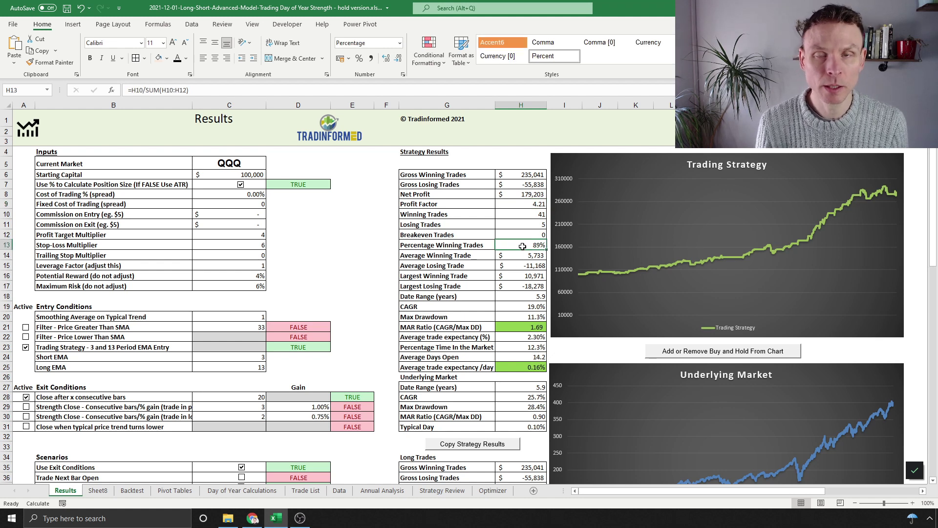
click(270, 226)
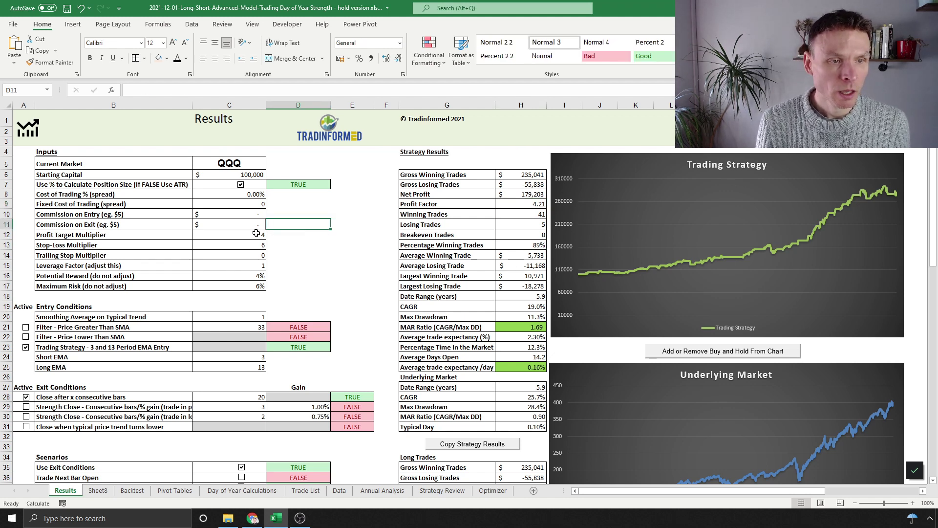
click(256, 233)
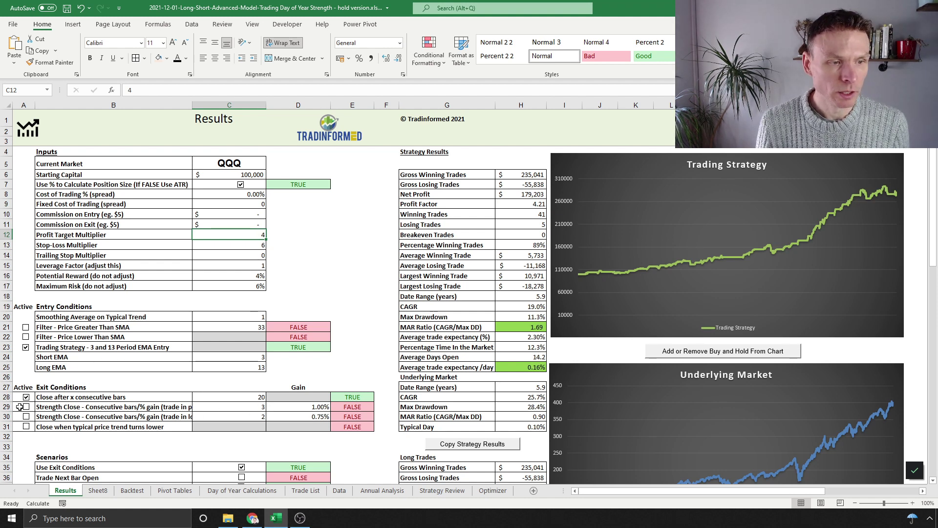
click(250, 245)
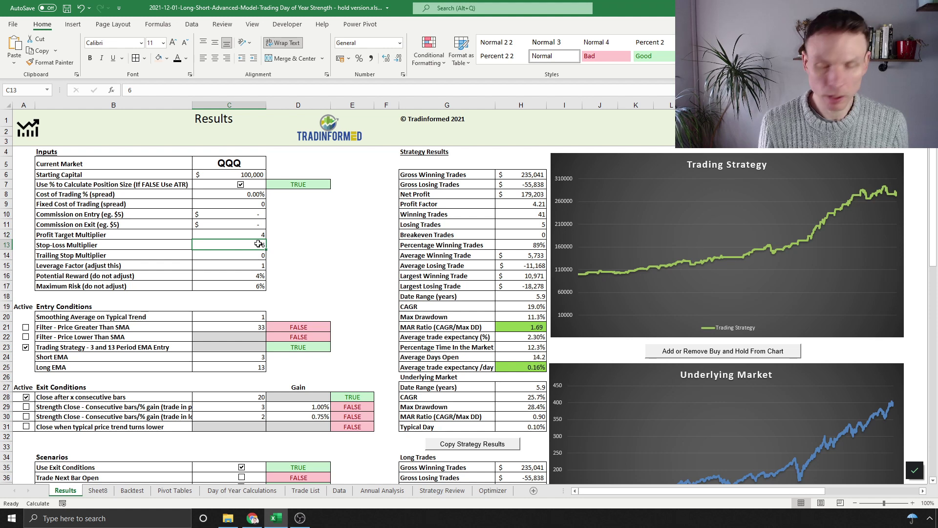
text(100)
key(Return)
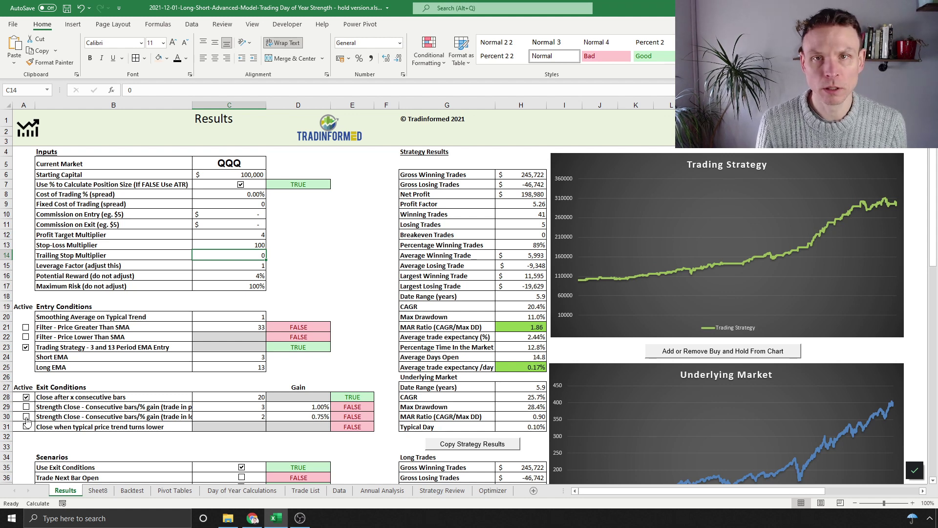
Activate the row 30 strength-close exit and set its gain threshold in D30 to 0.50%.
click(27, 417)
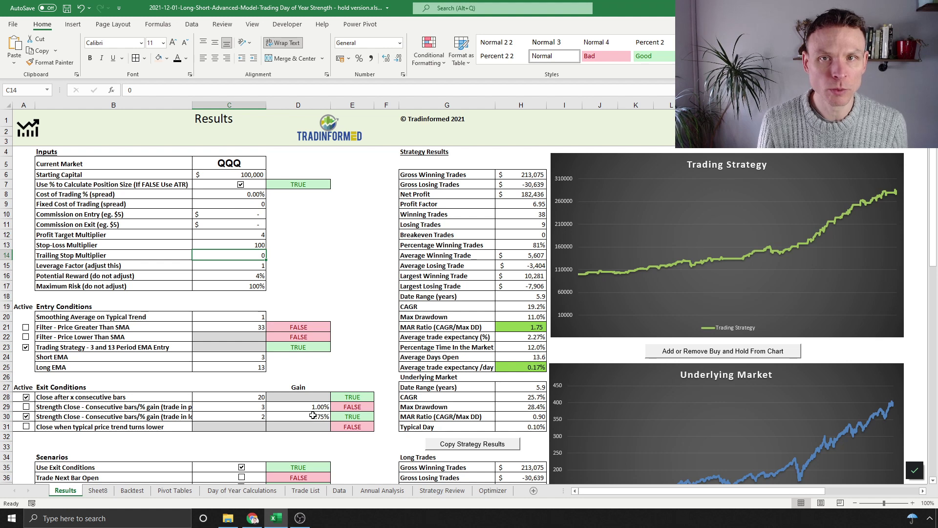
click(304, 418)
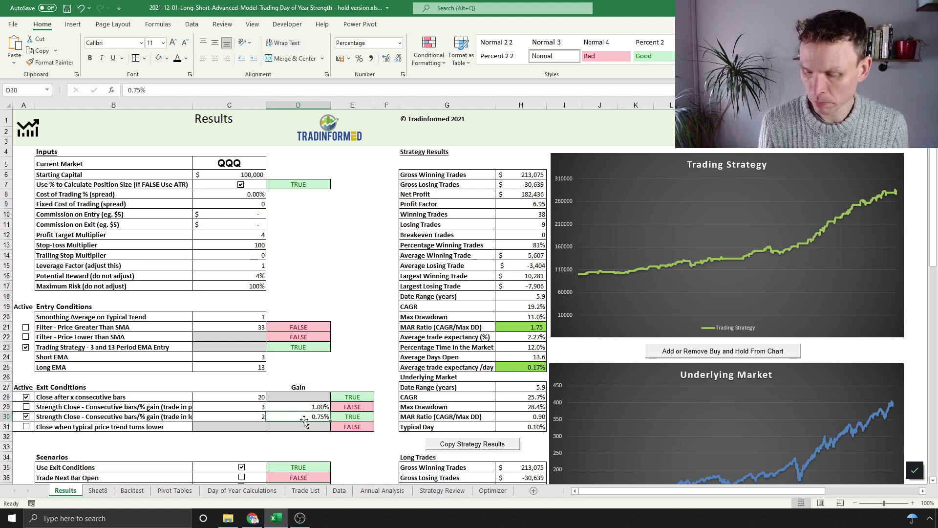
text(0.5)
key(Return)
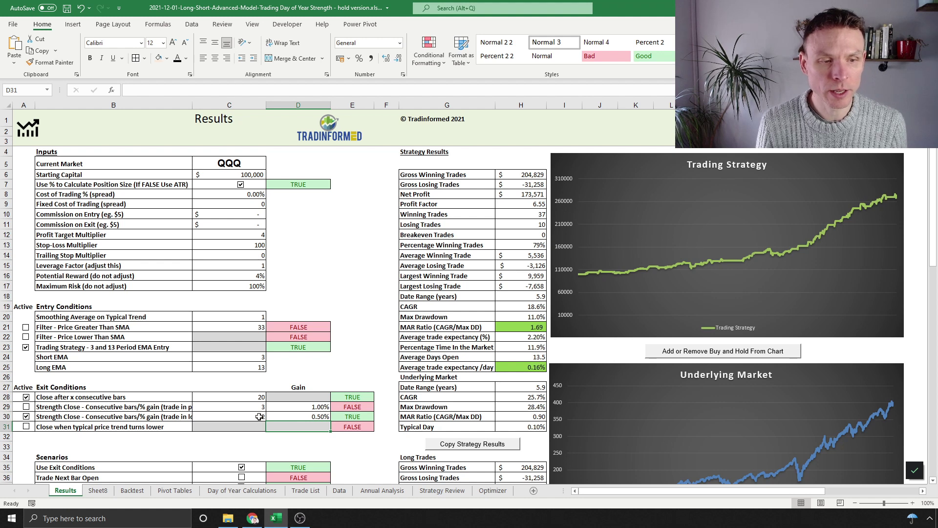
click(309, 416)
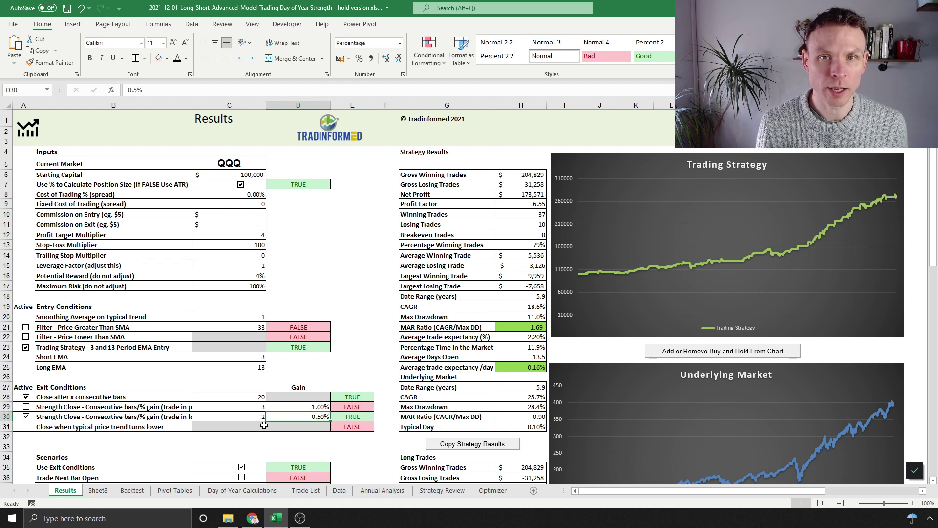